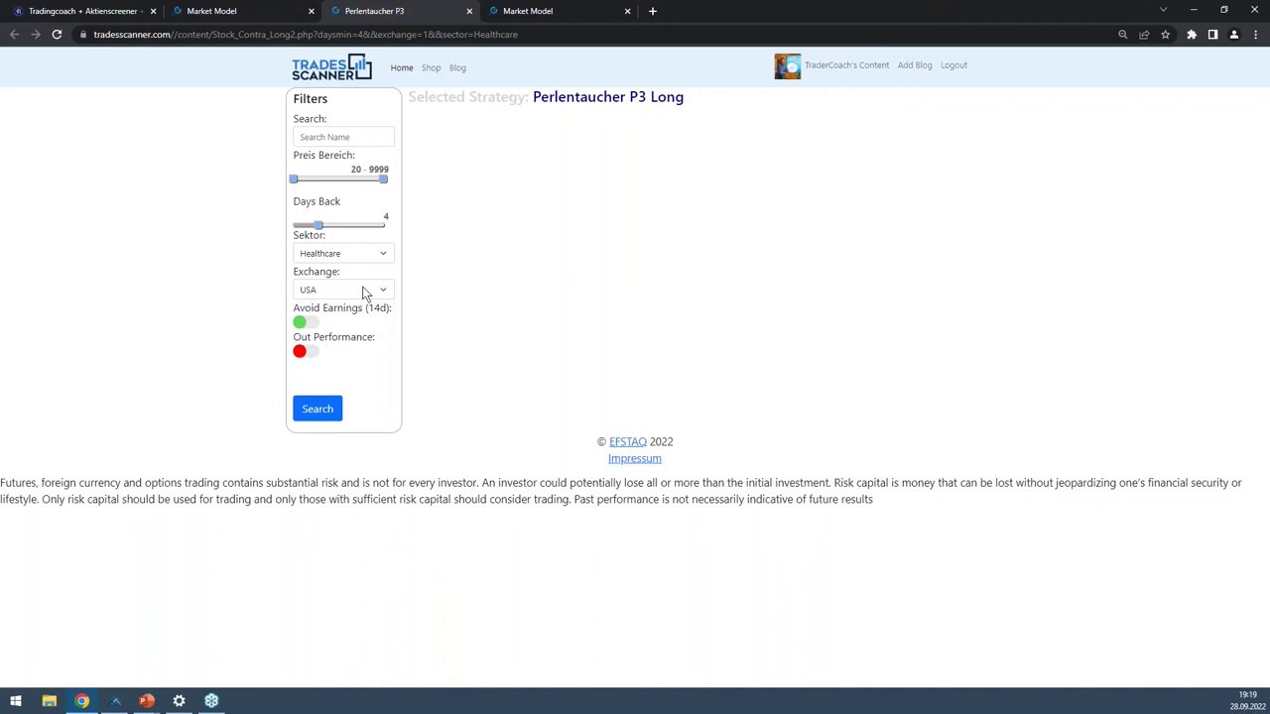
# - Lower the minimum price filter to 0 and run the Perlentaucher P3 Long search for US healthcare stocks
pyautogui.doubleClick(356, 169)
pyautogui.write('0')
pyautogui.click(321, 416)
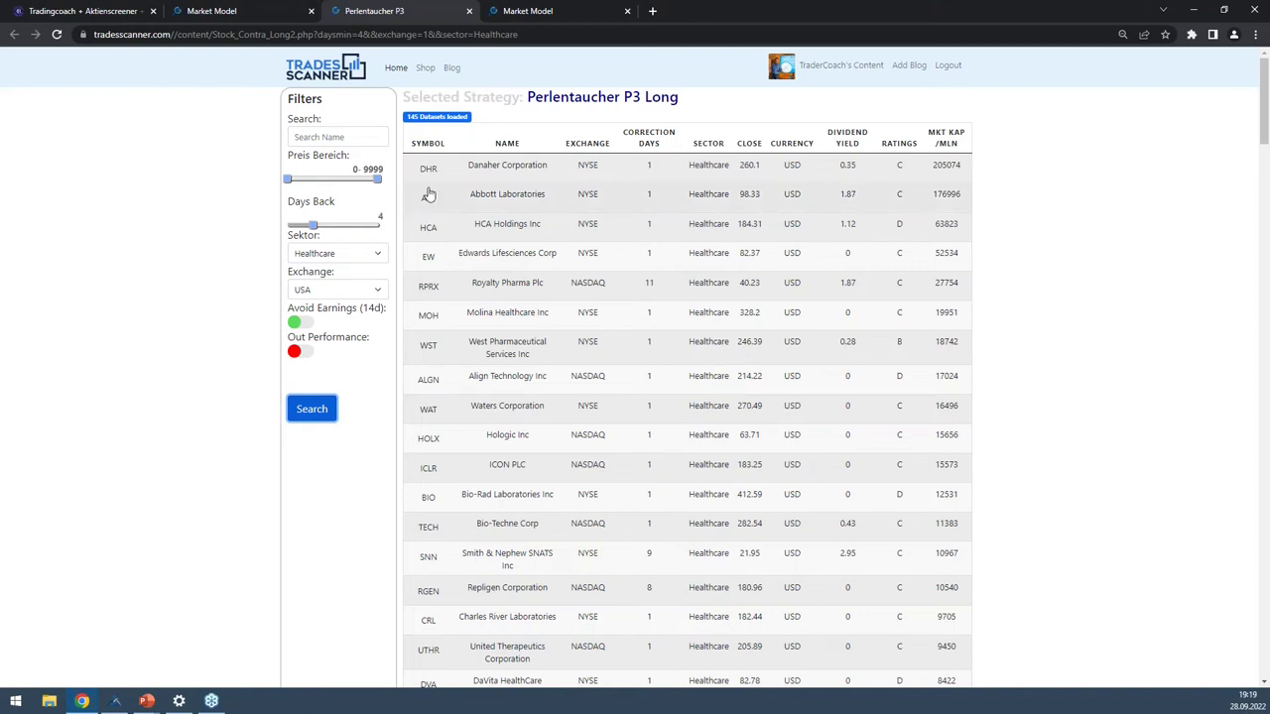
# - Sort the search results by correction days, and re-sort them by market capitalization with the largest companies first
pyautogui.click(649, 141)
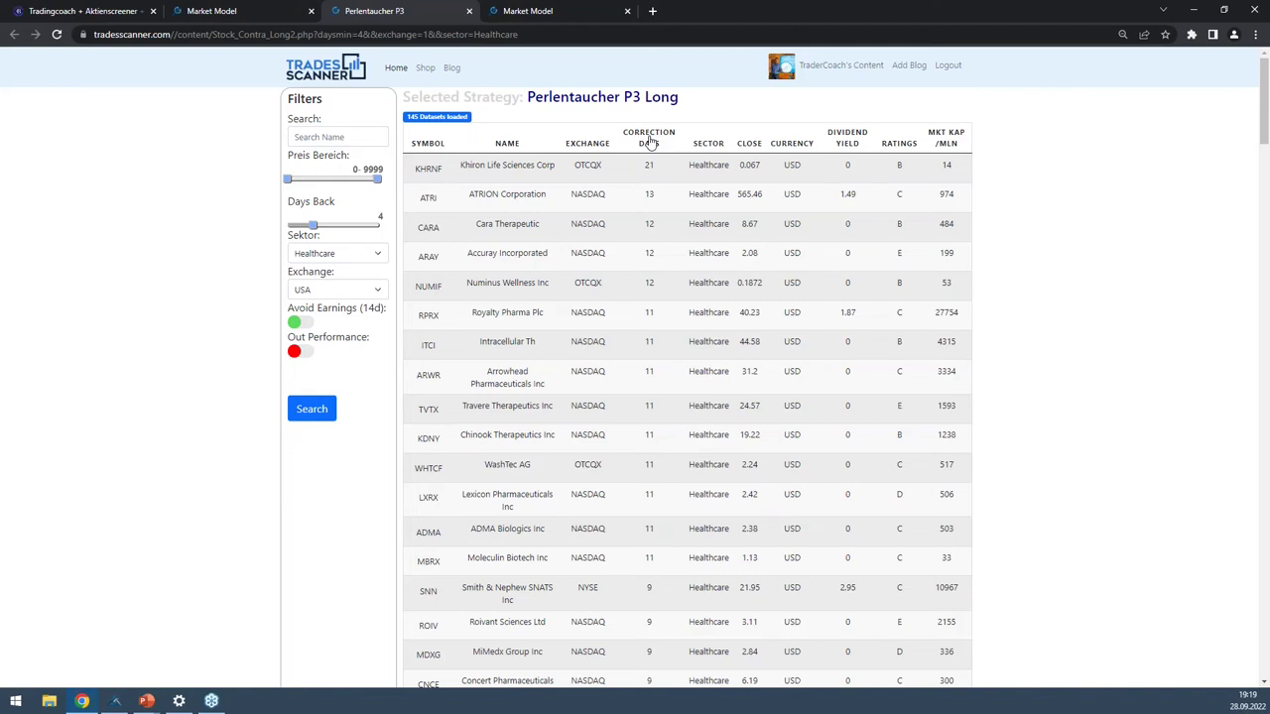
pyautogui.moveTo(1263, 106)
pyautogui.mouseDown()
pyautogui.moveTo(1254, 367)
pyautogui.moveTo(1254, 89)
pyautogui.mouseUp()
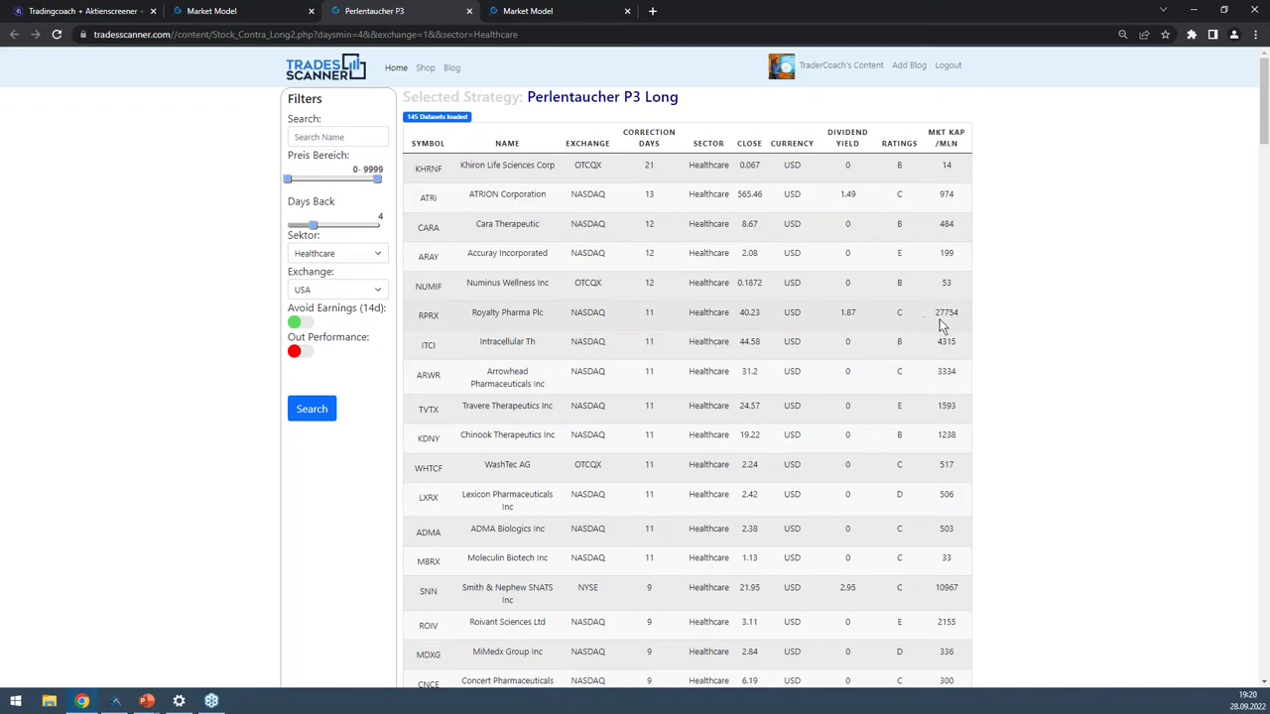
pyautogui.click(952, 144)
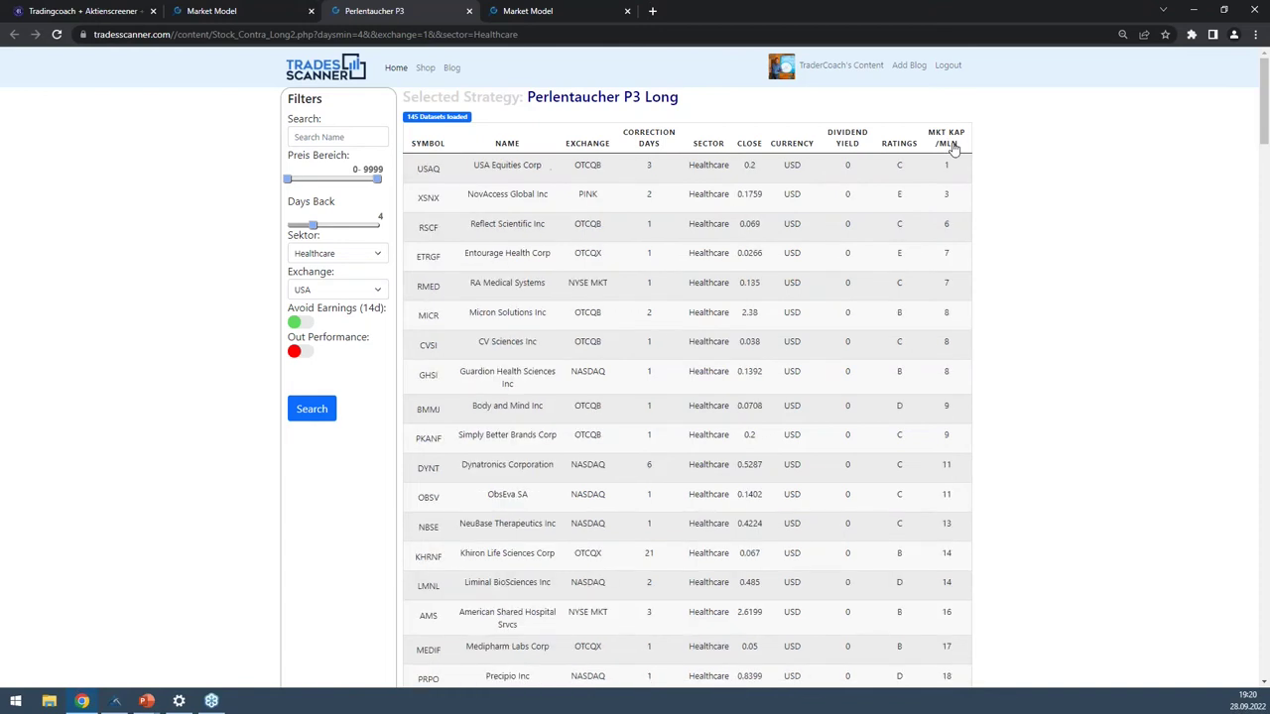
pyautogui.click(951, 145)
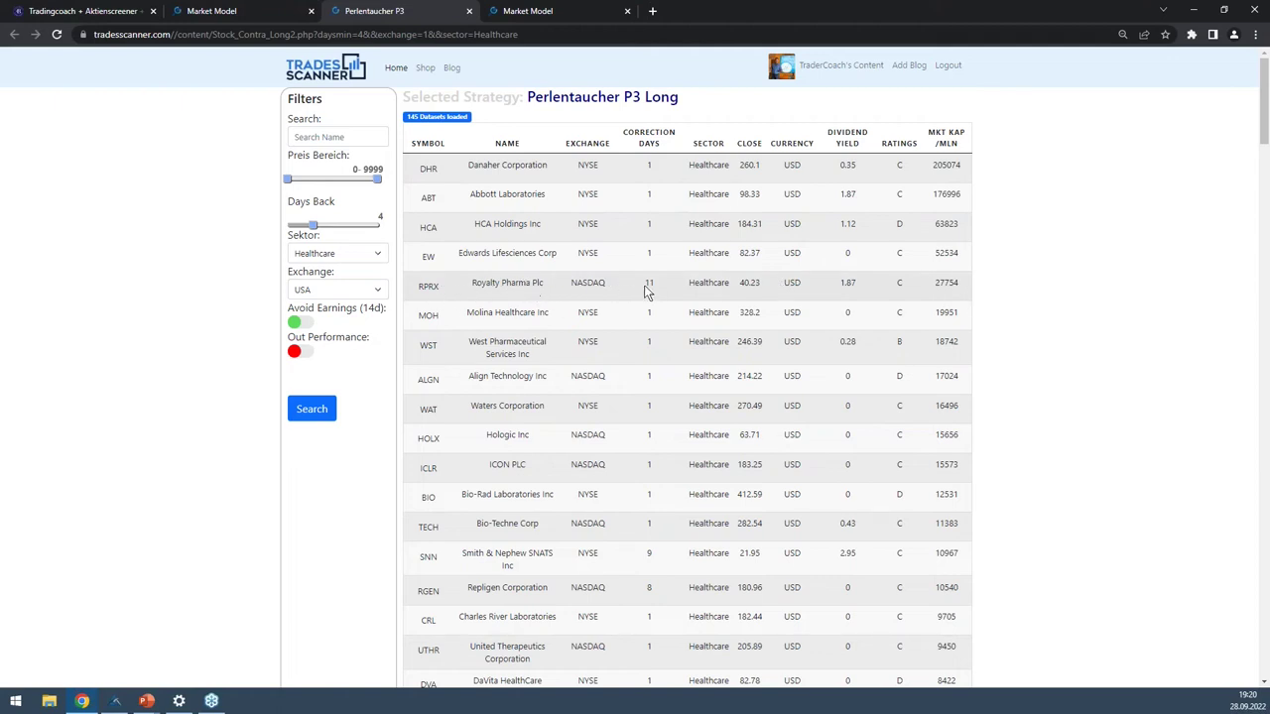
# - Open the details of Royalty Pharma (RPRX) and enlarge the recent candles to examine the long trade setup
pyautogui.doubleClick(790, 285)
pyautogui.click(428, 286)
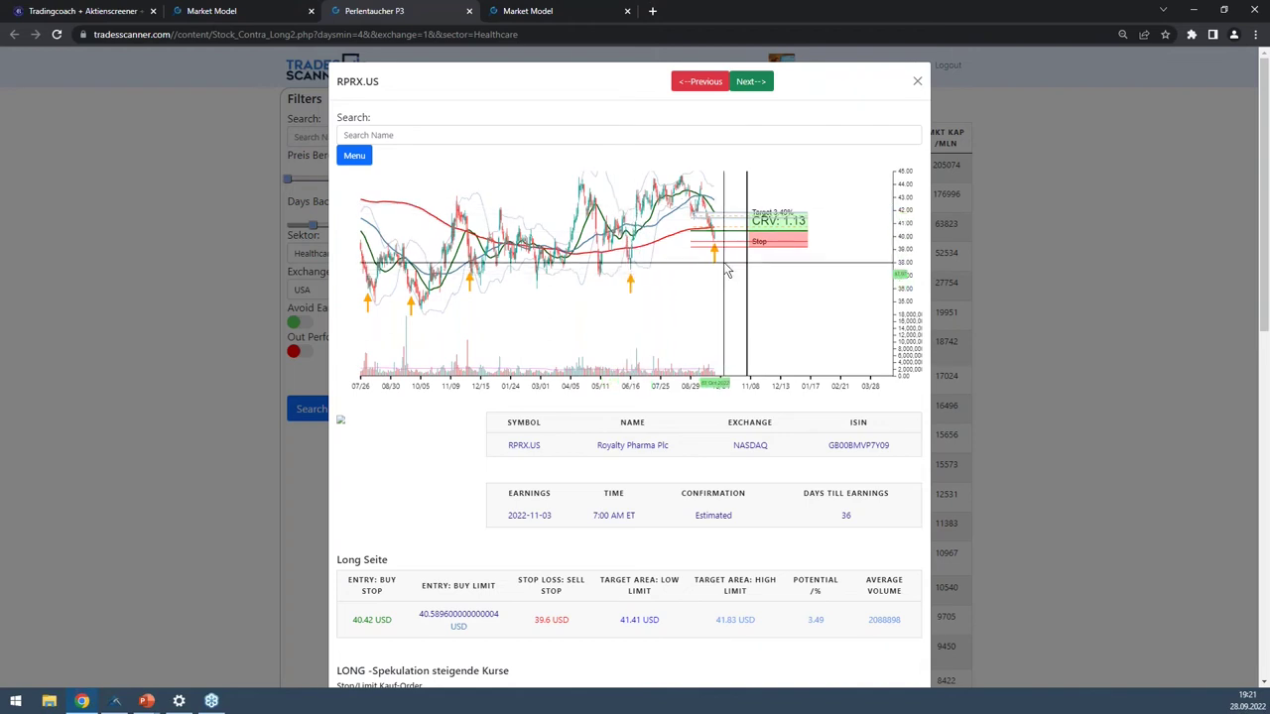
pyautogui.scroll(1, 714, 281)
pyautogui.scroll(5, 714, 280)
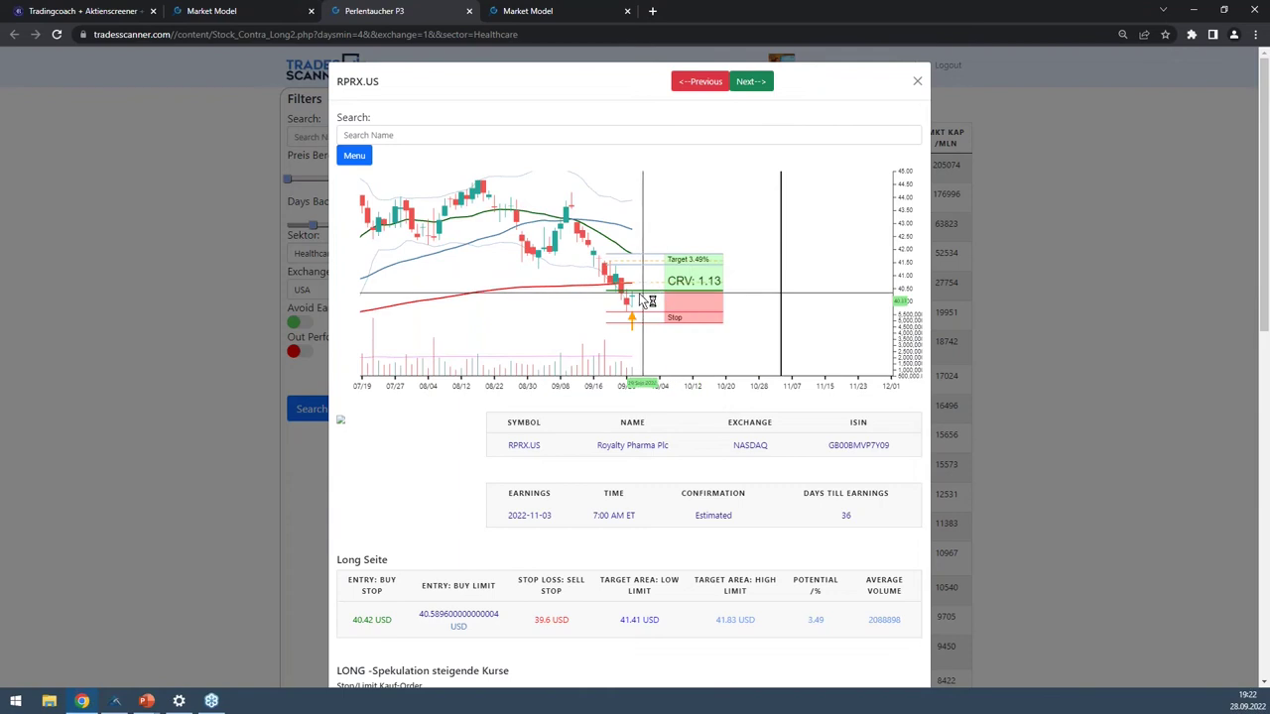
pyautogui.moveTo(650, 299); pyautogui.dragTo(681, 300)
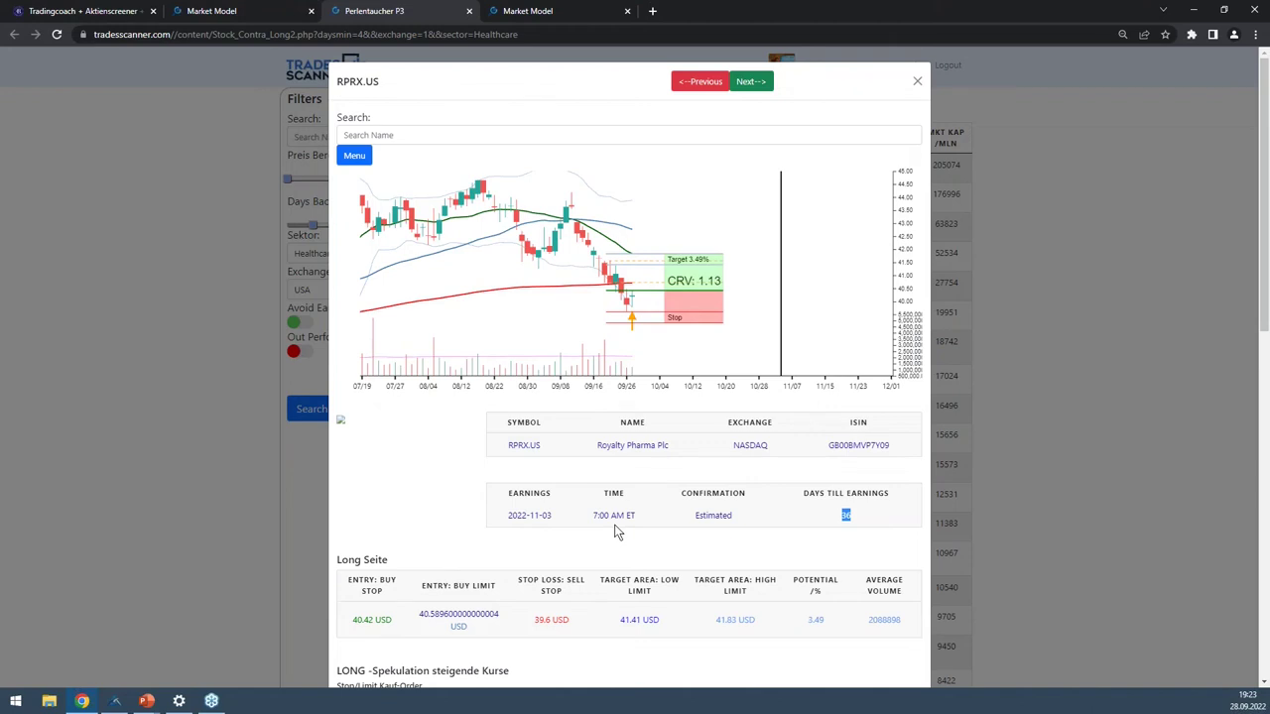
# - Review Royalty Pharma's earnings date and order levels, and copy the full company description under Unternehmensbeschreibung
pyautogui.scroll(-1, 615, 533)
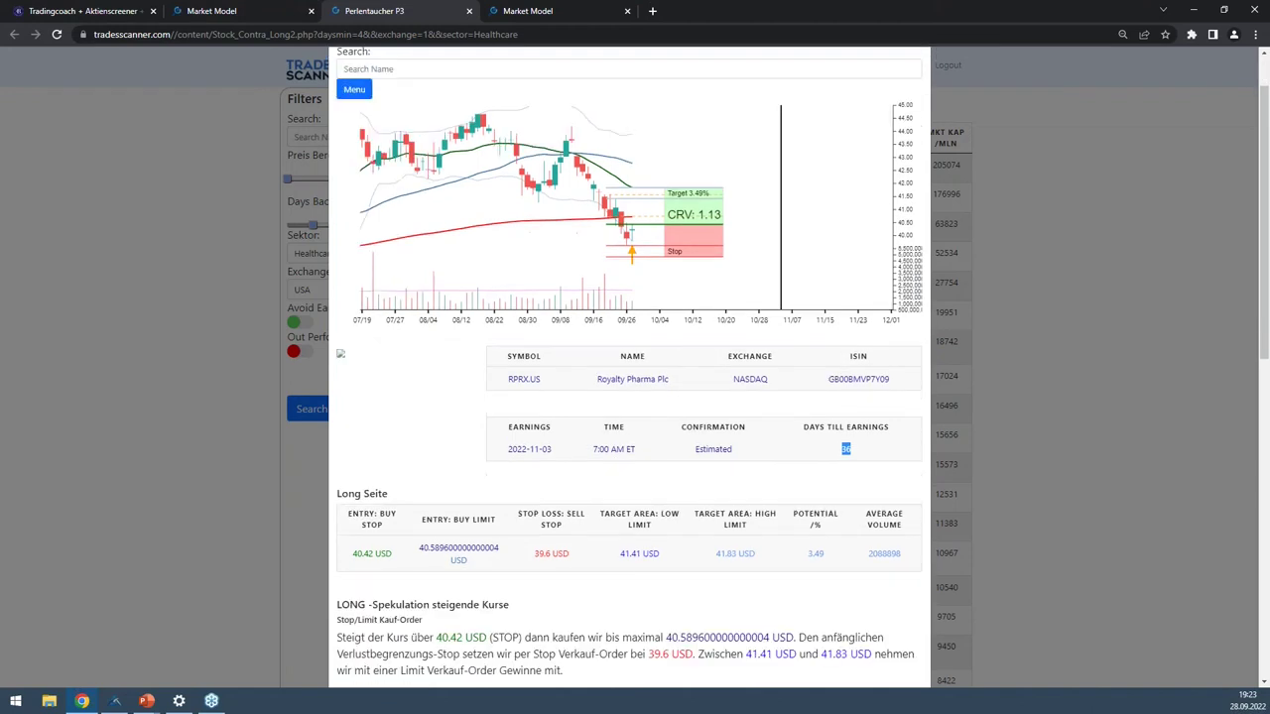
pyautogui.scroll(-2, 615, 532)
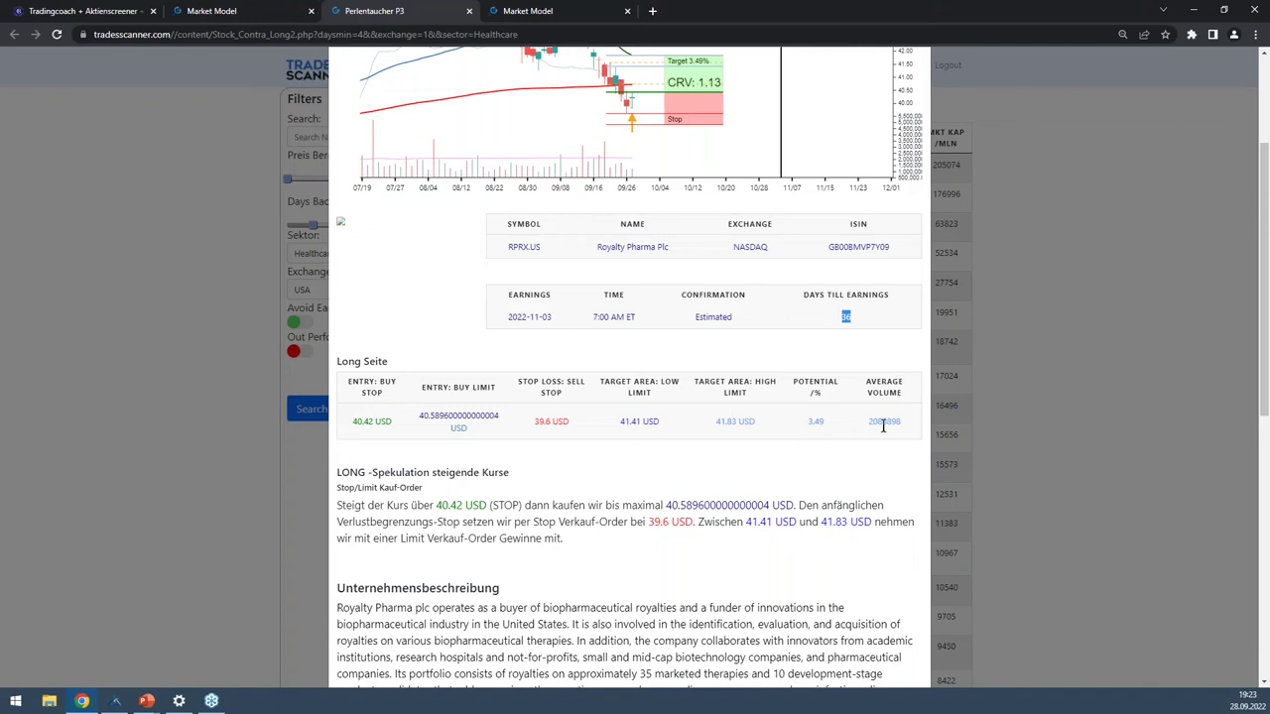
pyautogui.scroll(-1, 592, 437)
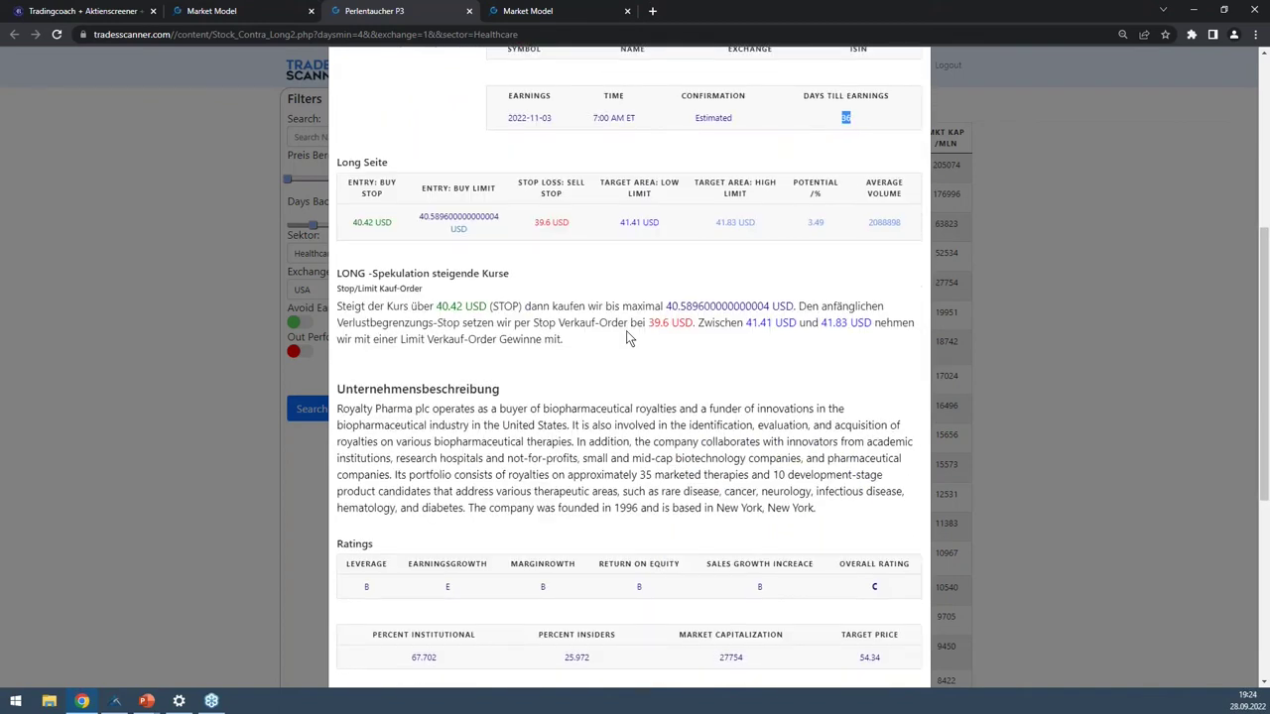
pyautogui.scroll(-3, 626, 330)
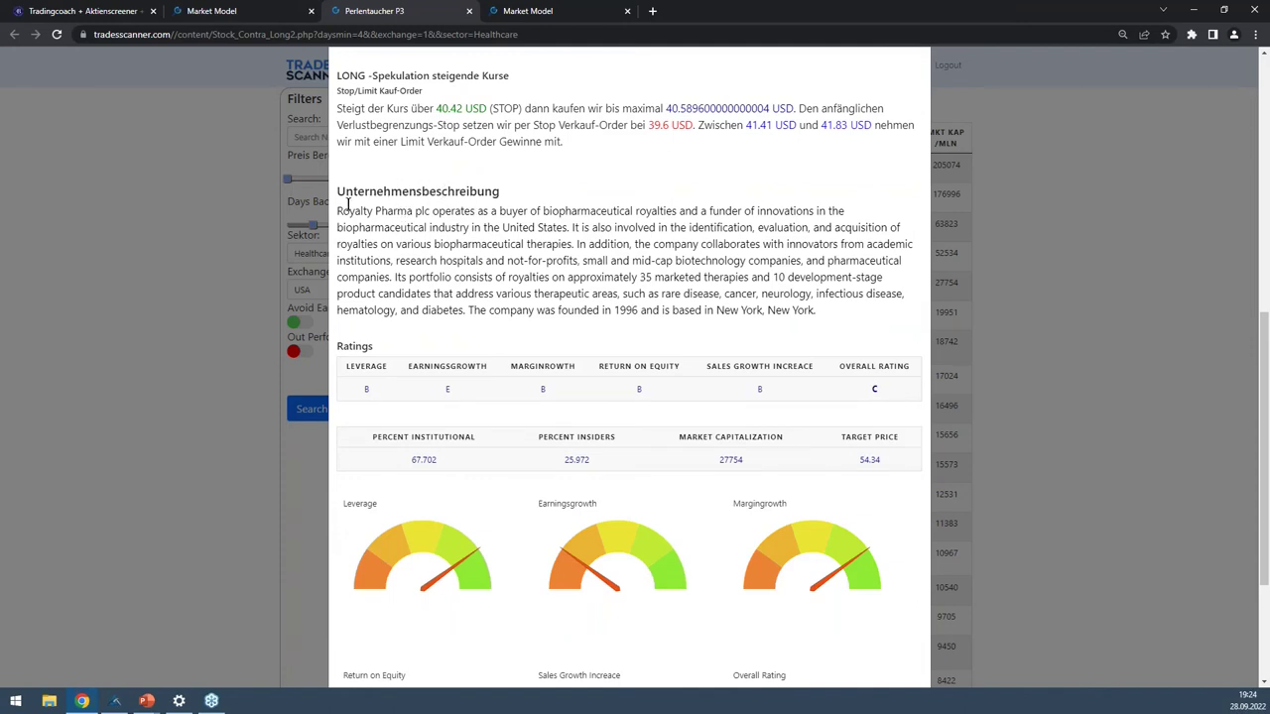
pyautogui.moveTo(335, 210); pyautogui.dragTo(822, 316)
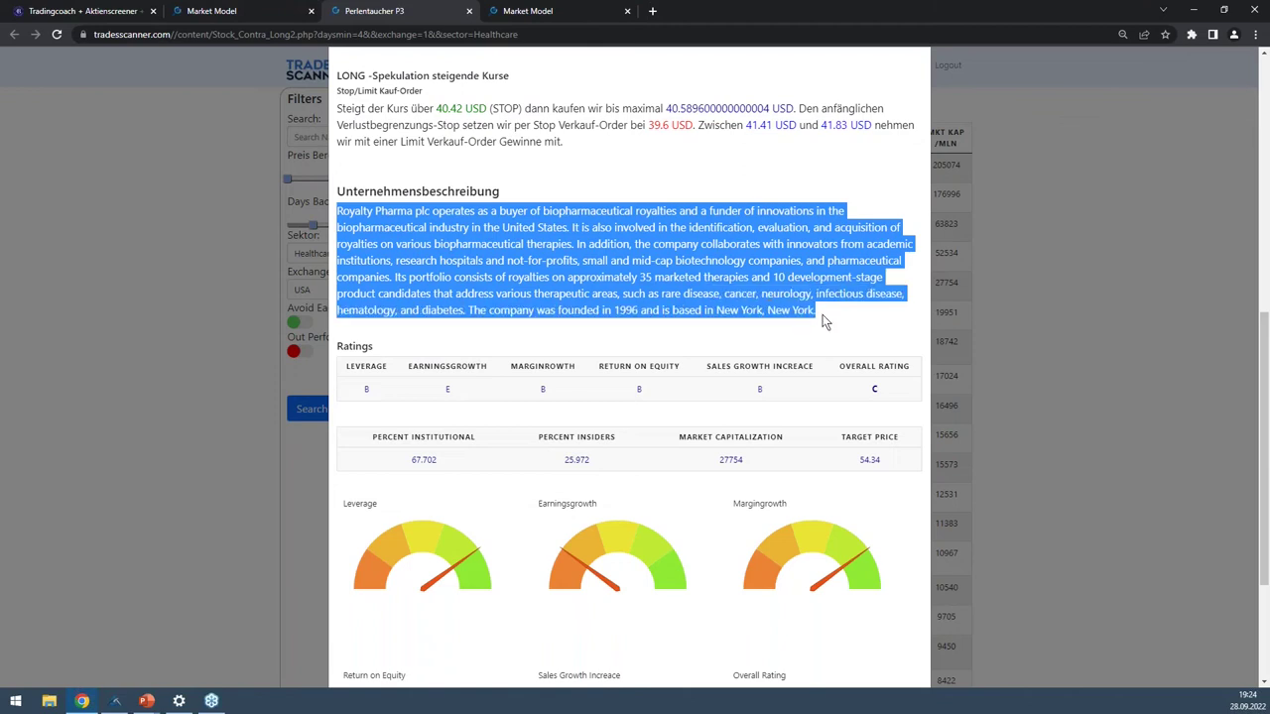
pyautogui.rightClick(714, 260)
pyautogui.click(783, 267)
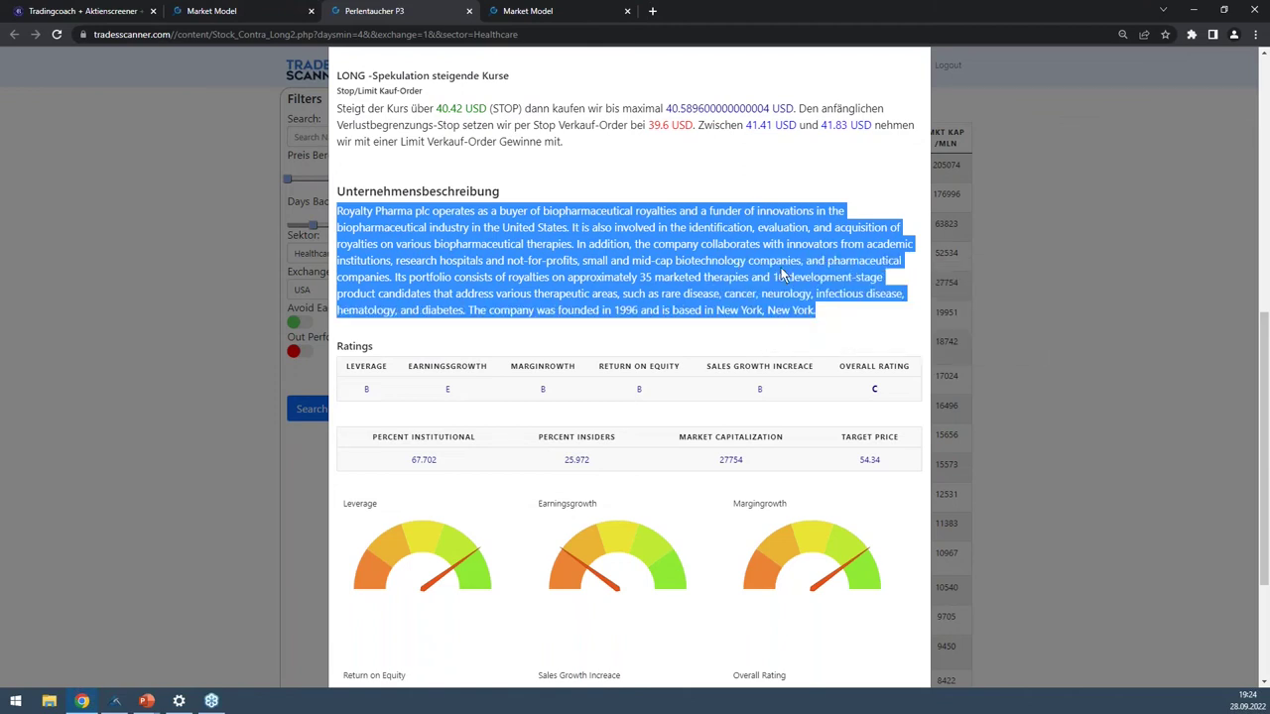
# - Find the DeepL translator with a web search in a new browser tab and translate the copied company description into German
pyautogui.click(651, 12)
pyautogui.write('deepl')
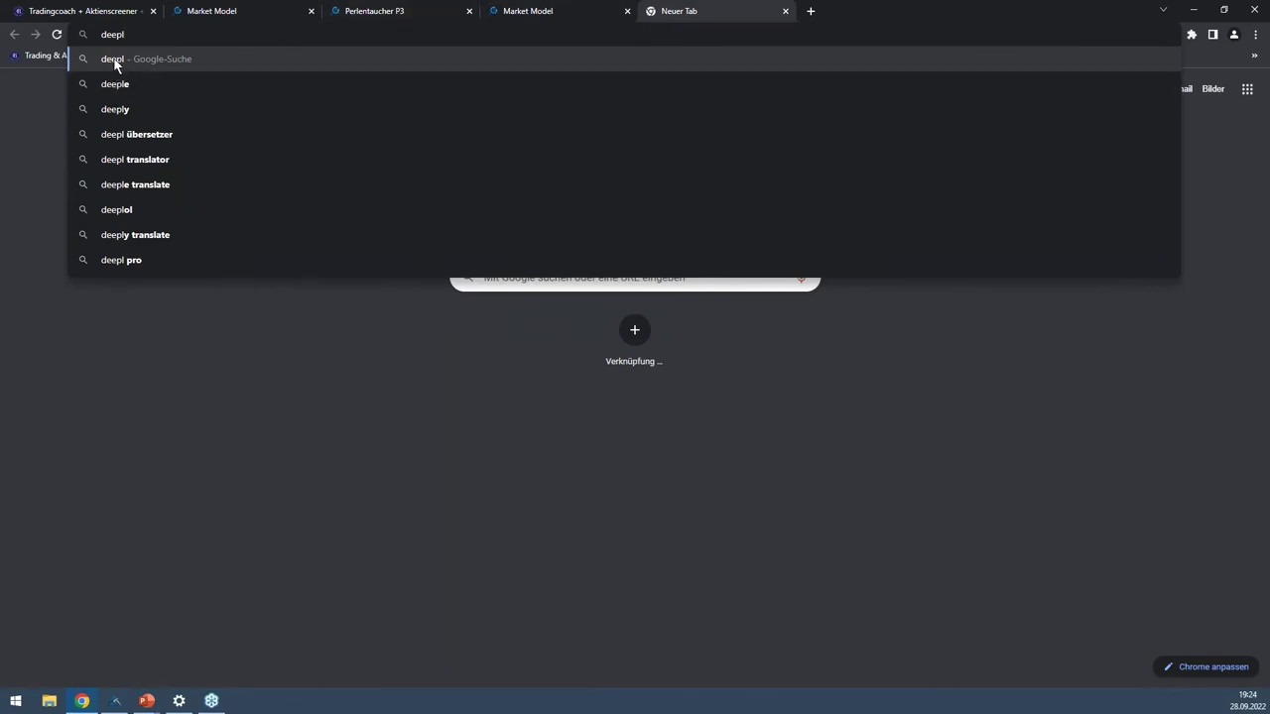
pyautogui.click(154, 135)
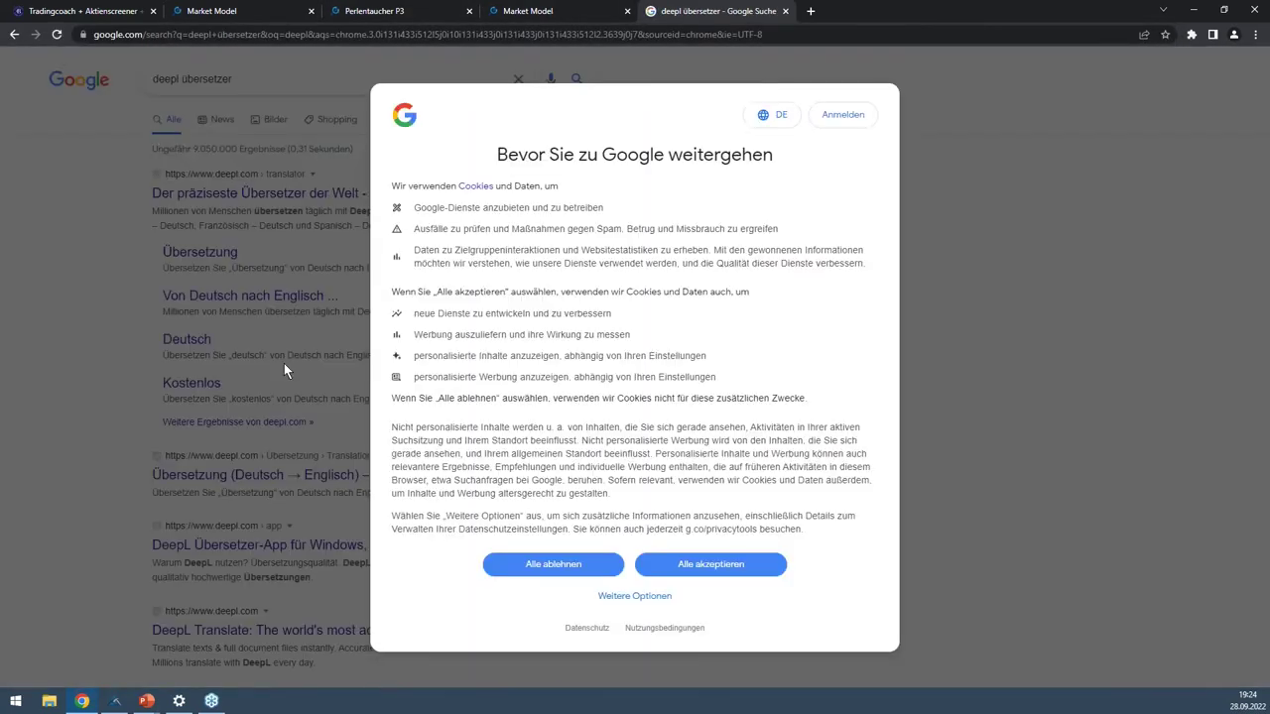
pyautogui.click(691, 567)
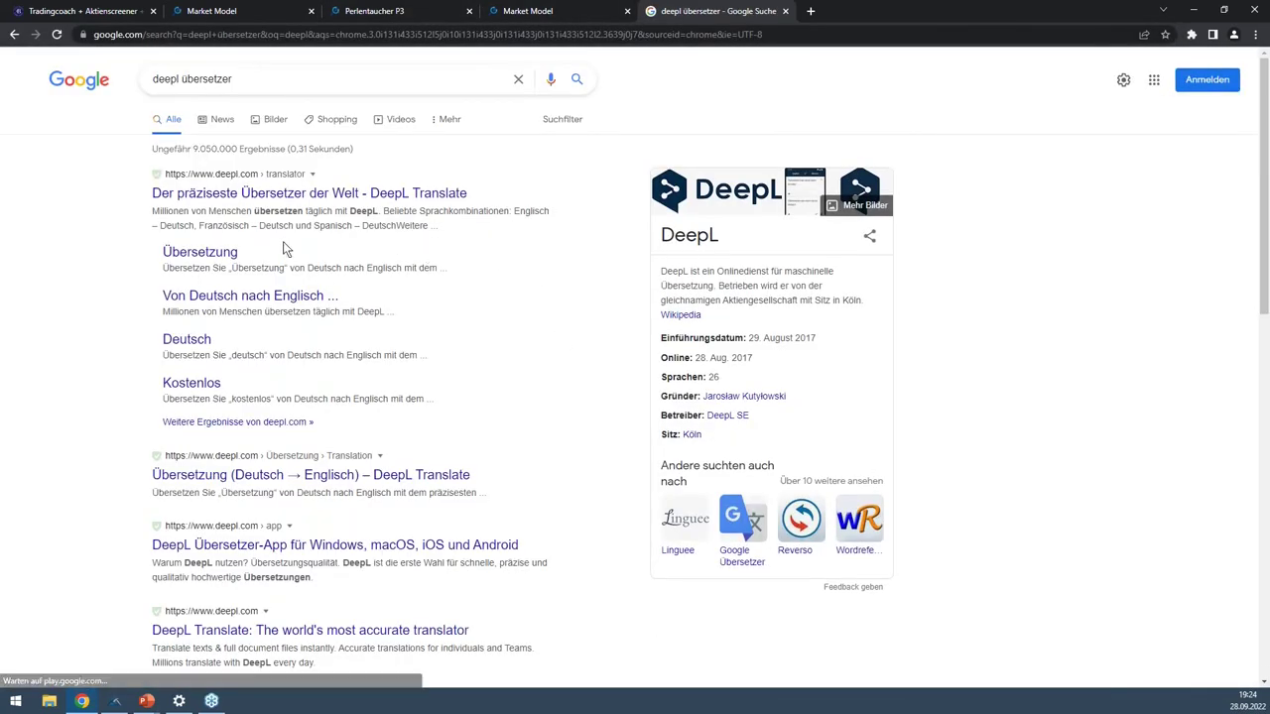
pyautogui.click(216, 194)
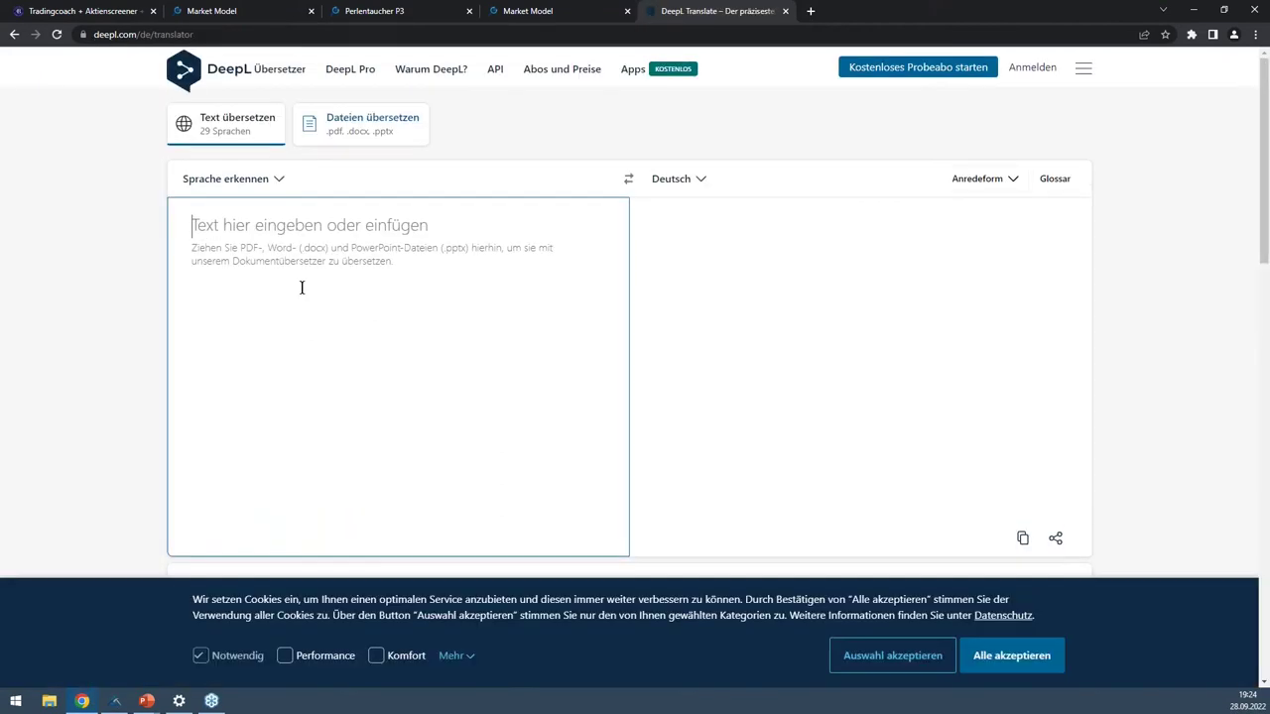
pyautogui.hotkey('ctrl', 'v')
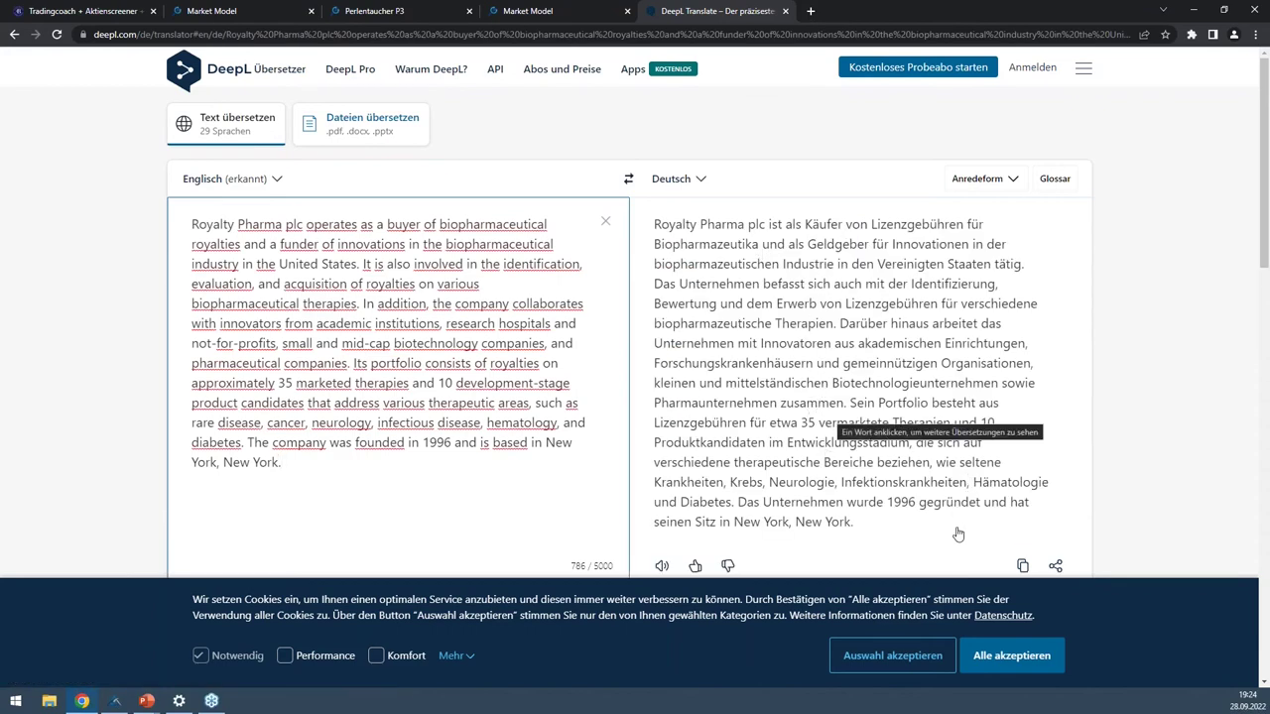
# - Return to the Perlentaucher P3 page, examine Royalty Pharma's ratings and gauges, and close its details
pyautogui.click(531, 11)
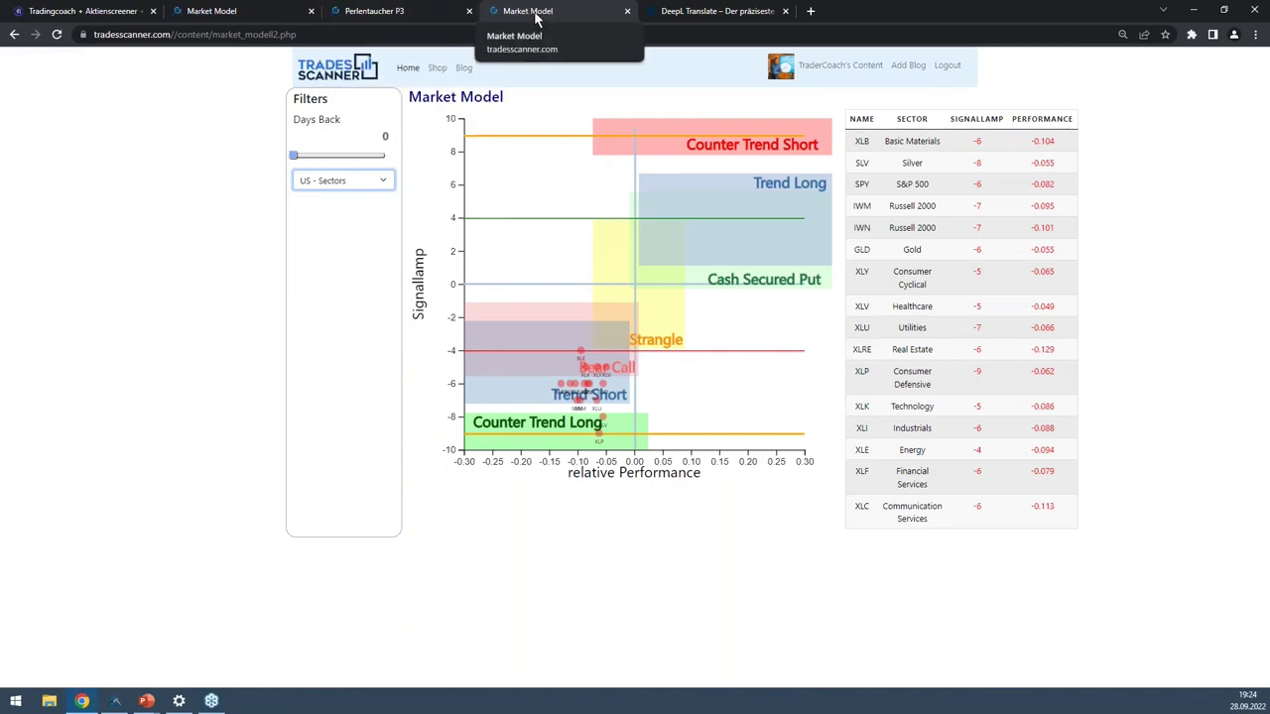
pyautogui.click(406, 18)
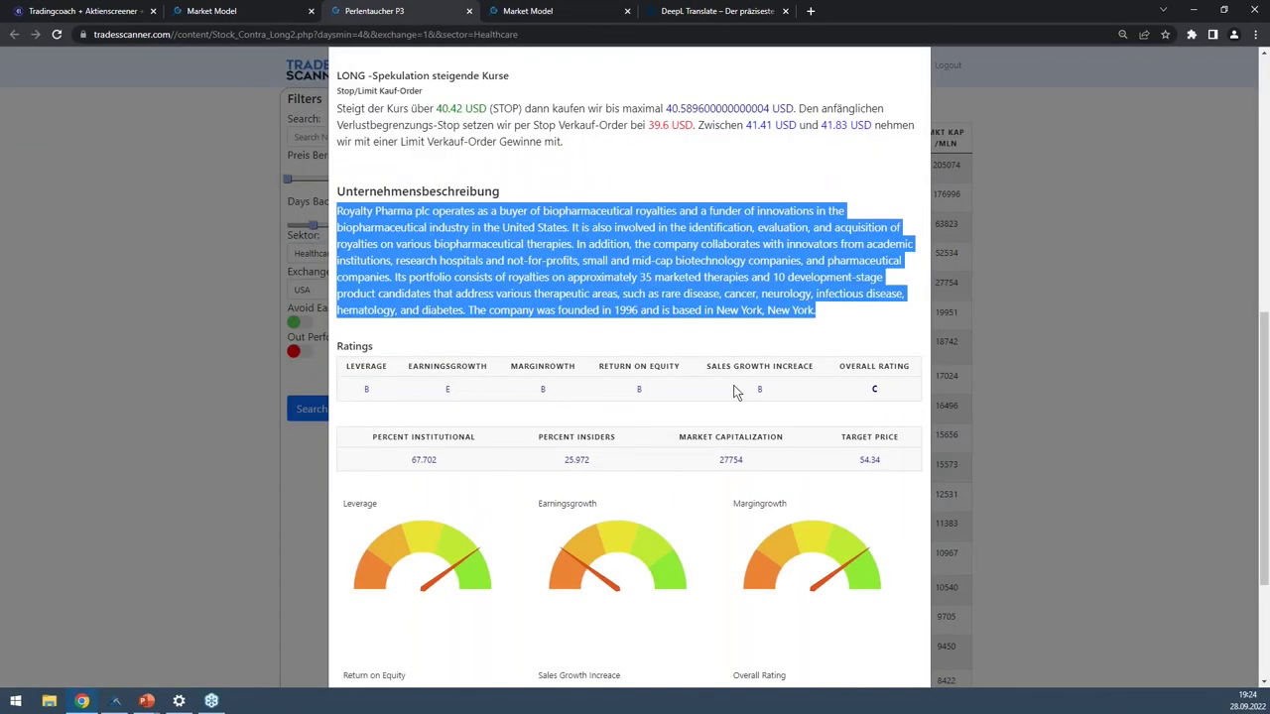
pyautogui.scroll(-1, 734, 392)
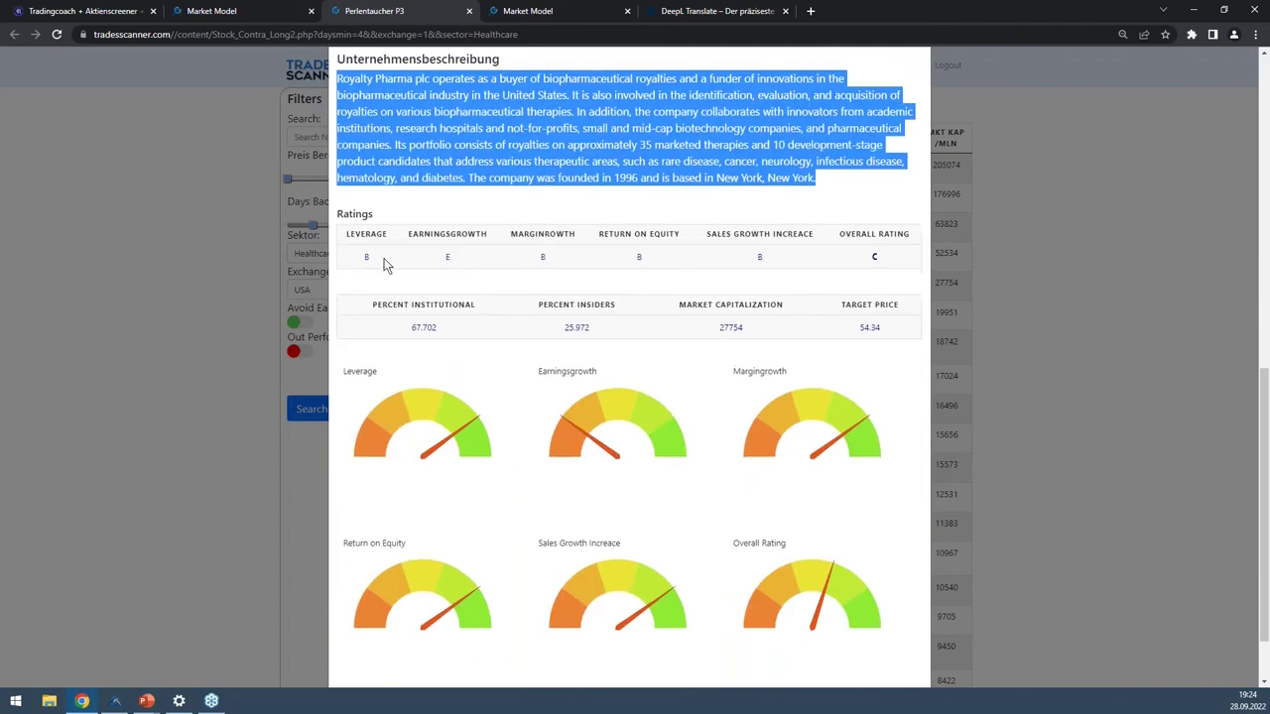
pyautogui.scroll(-1, 385, 265)
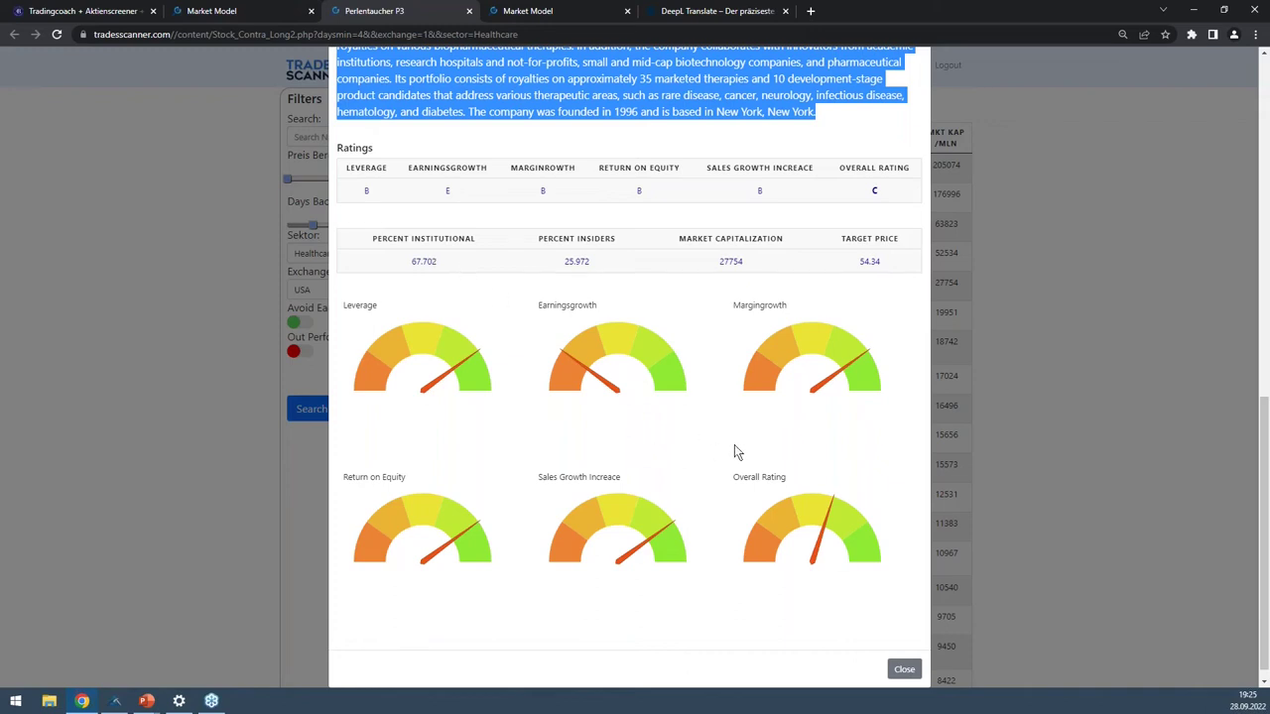
pyautogui.click(895, 671)
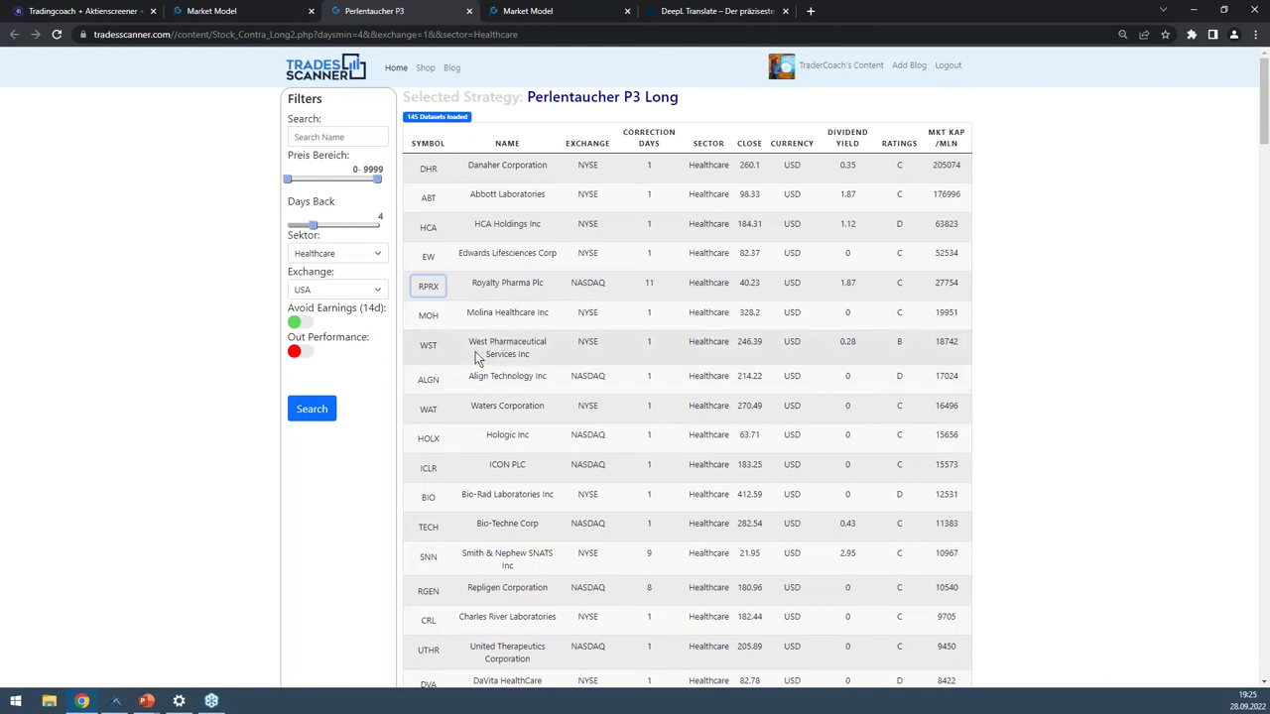
# - Open the details of West Pharmaceutical Services (WST), examine its recent candles and earnings date up close, and close them
pyautogui.click(433, 354)
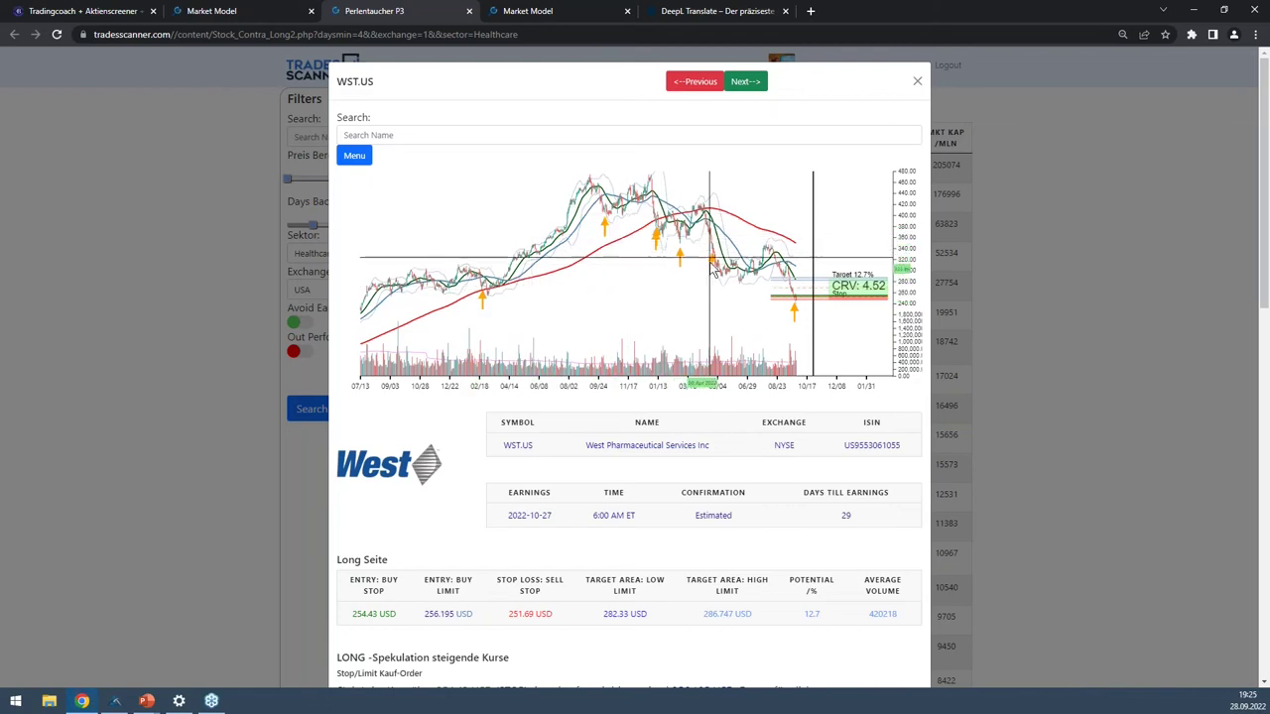
pyautogui.scroll(5, 815, 310)
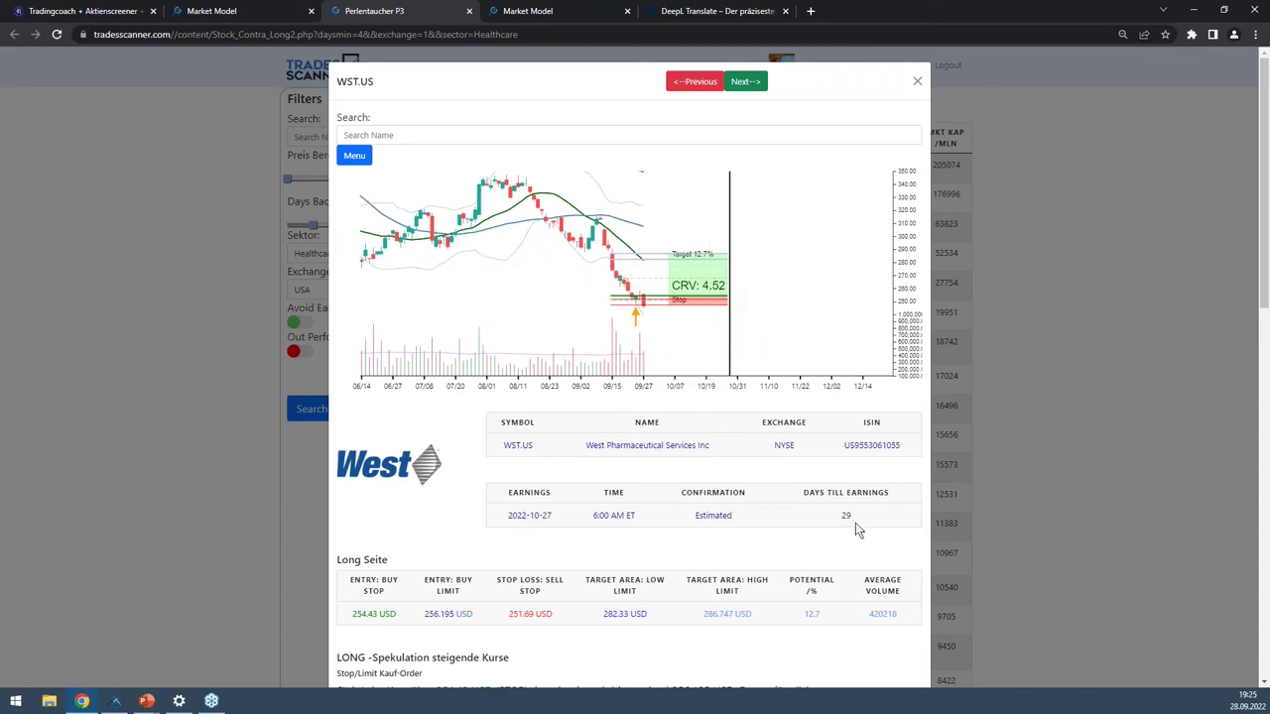
pyautogui.click(917, 82)
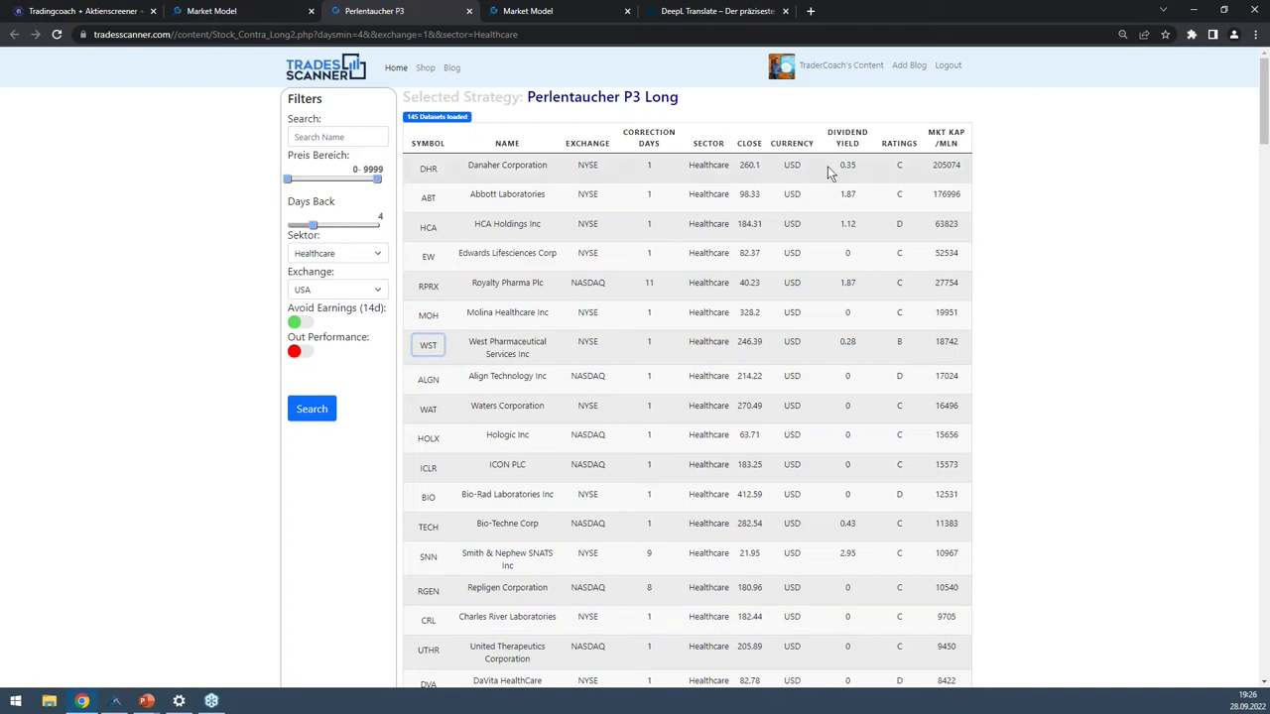
# - Look through the smaller companies in the healthcare results, comparing their correction days and ratings
pyautogui.scroll(-6, 614, 180)
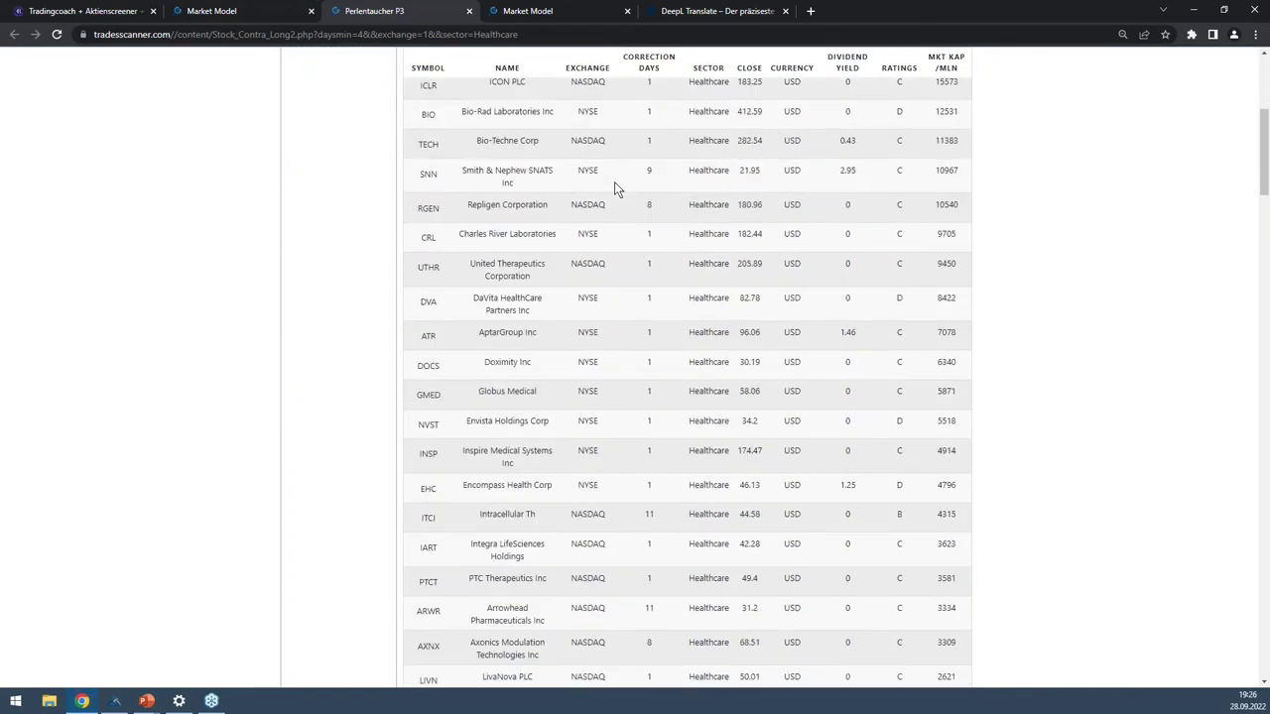
pyautogui.scroll(-8, 614, 186)
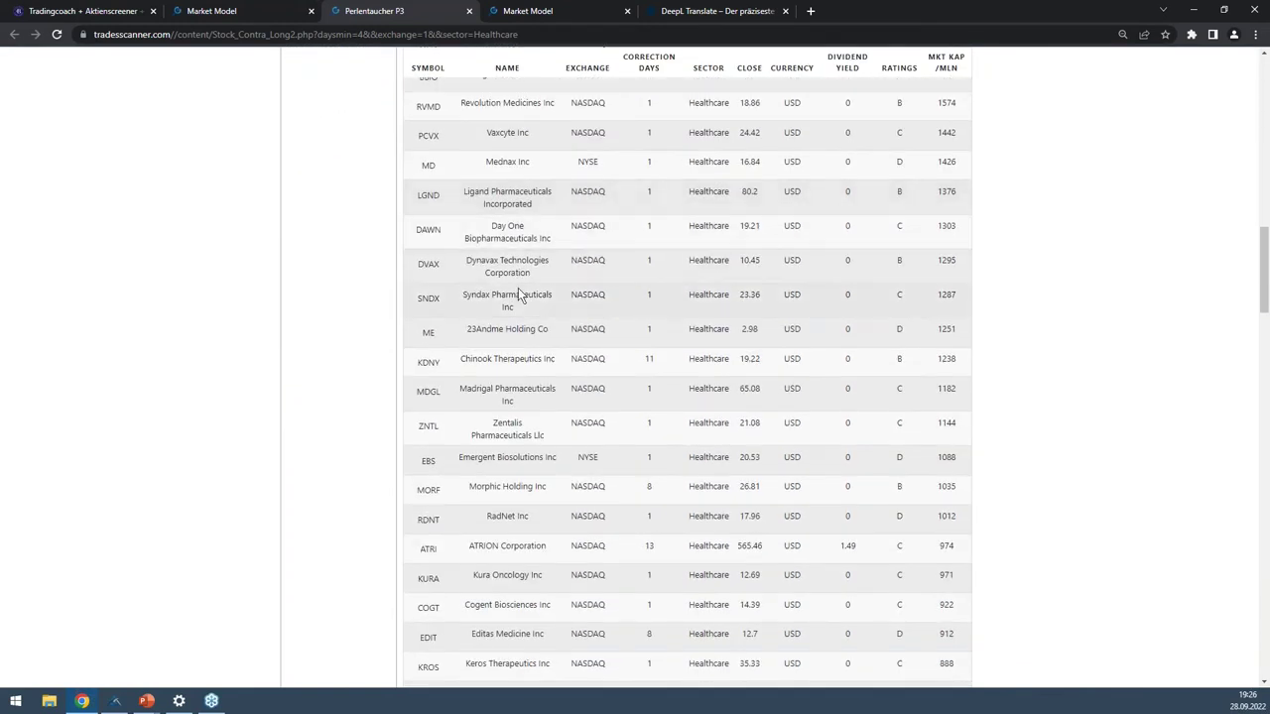
pyautogui.scroll(7, 865, 266)
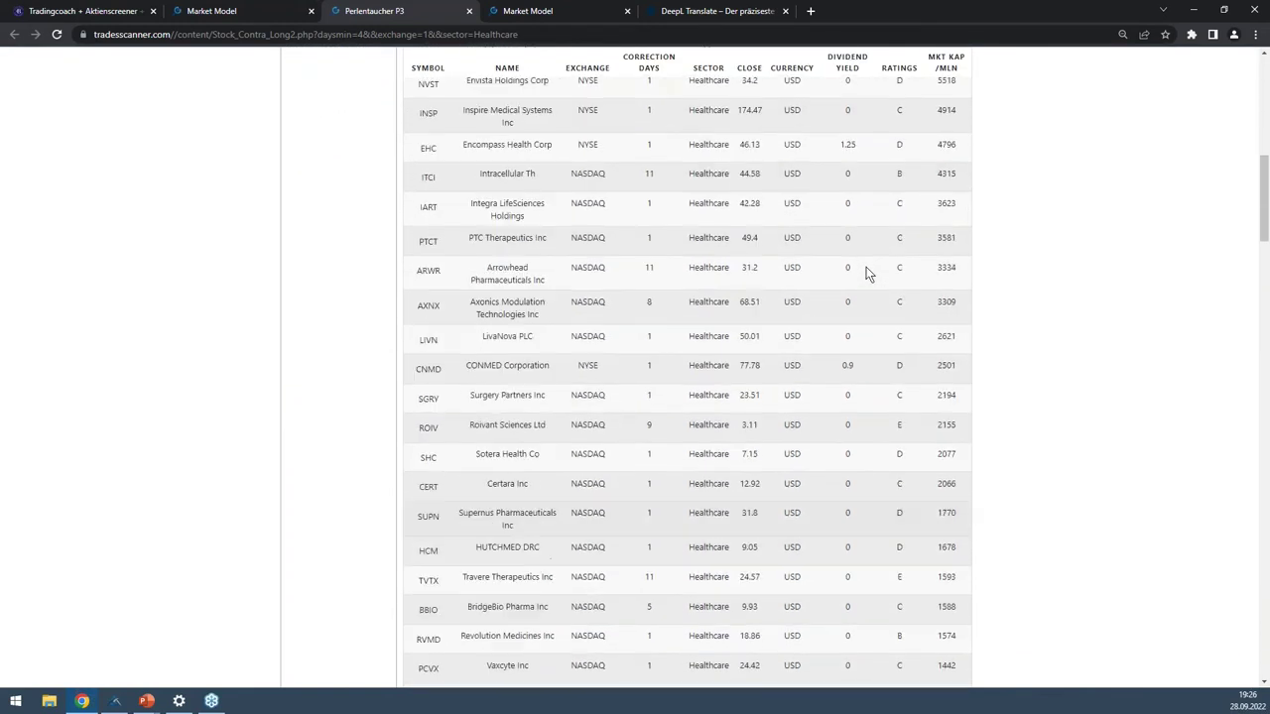
pyautogui.scroll(6, 866, 270)
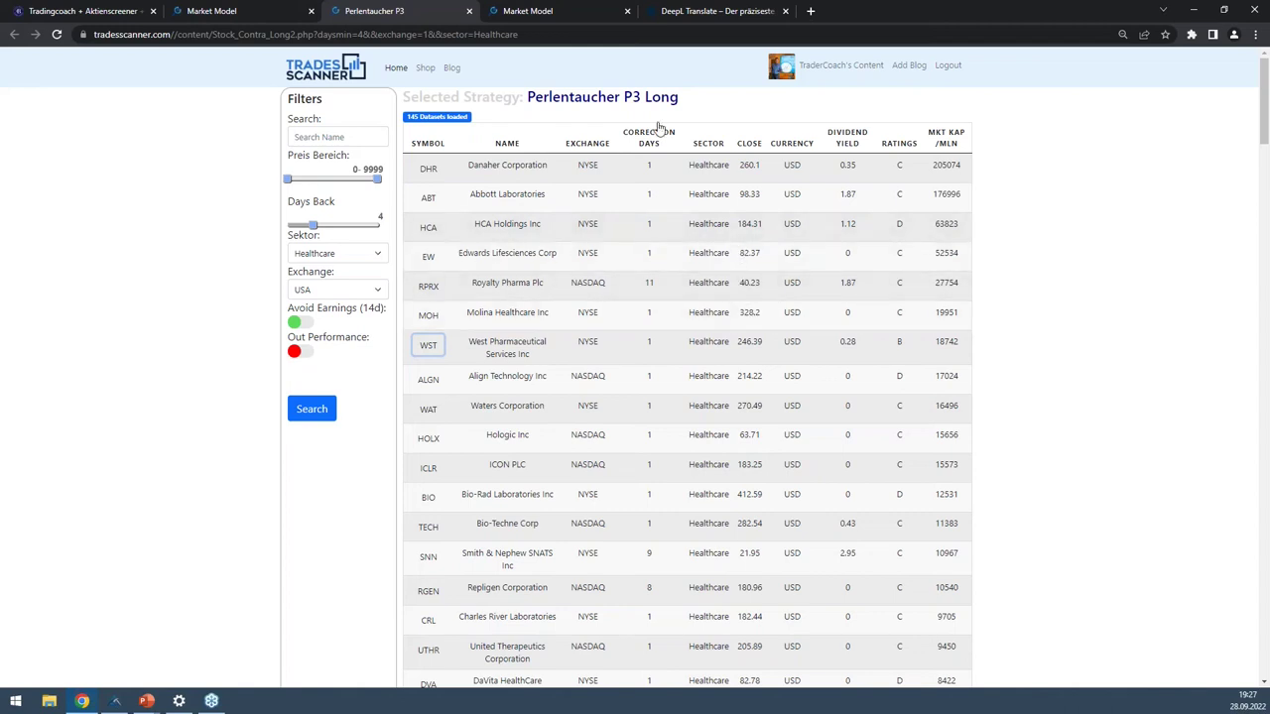
# - Switch to AgenaTrader, maximize its window, and select the healthcare sector entry in the MARKTKLIMA list
pyautogui.rightClick(512, 567)
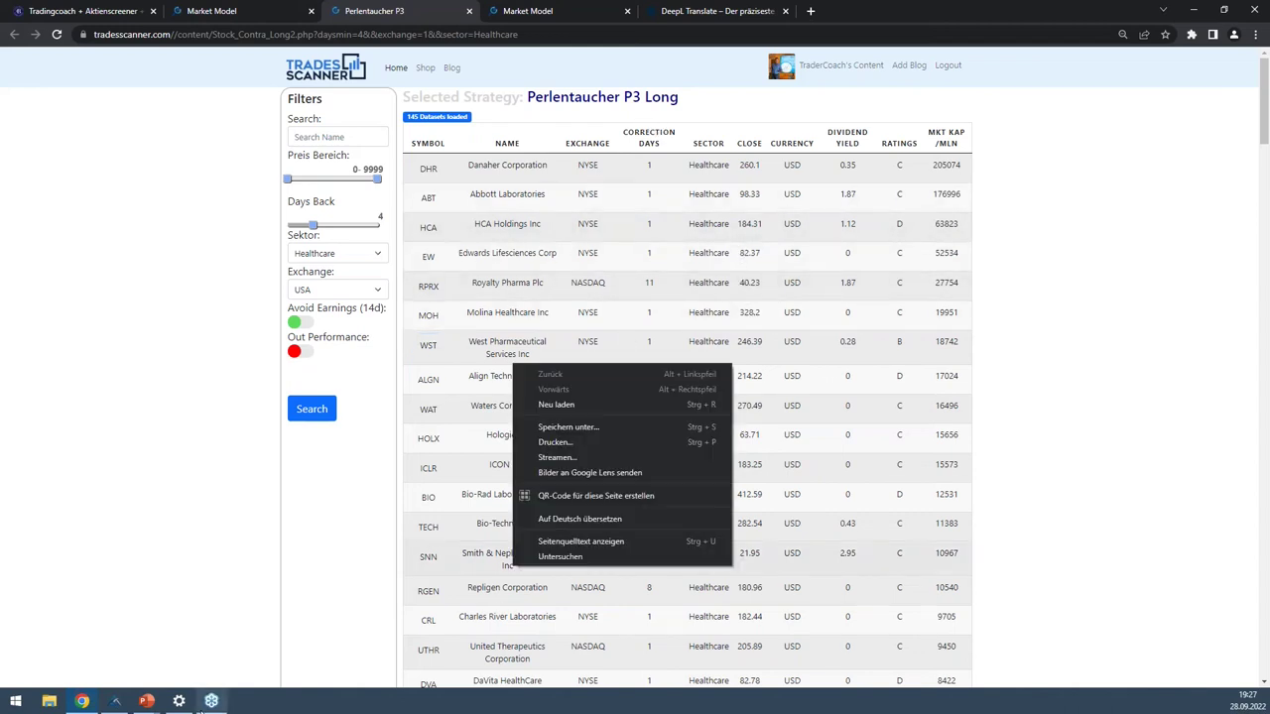
pyautogui.click(115, 702)
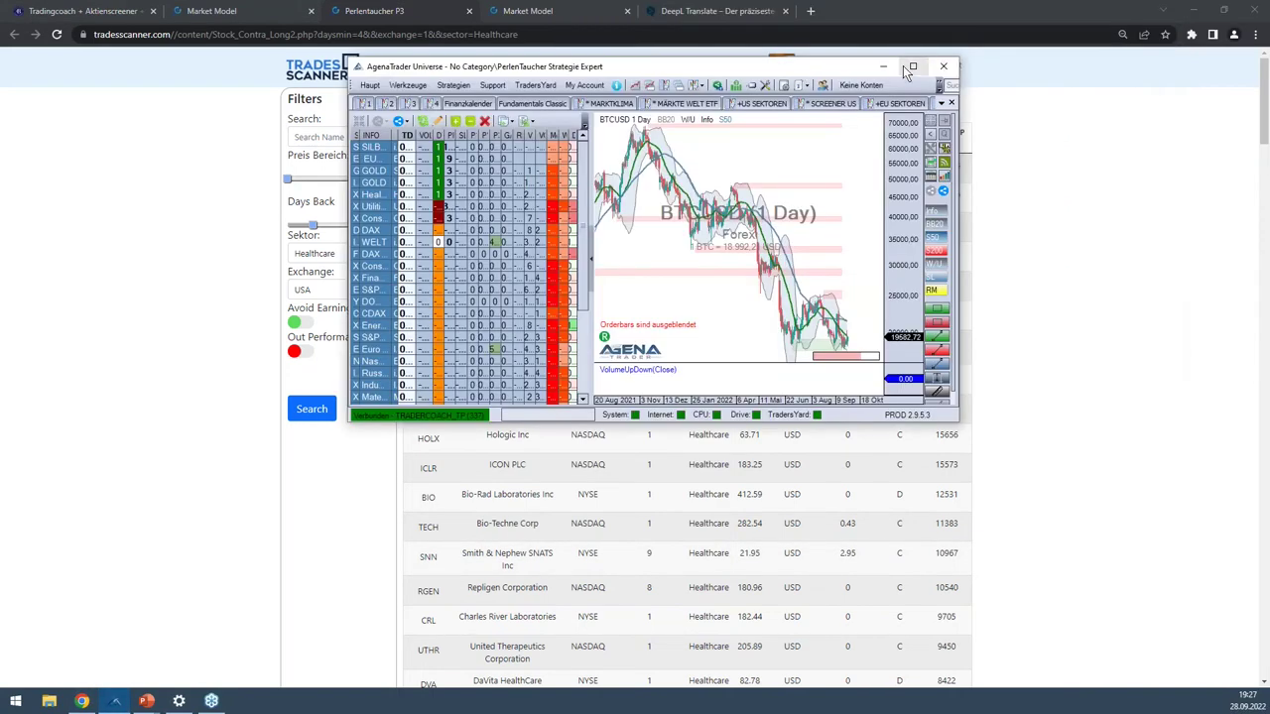
pyautogui.click(907, 67)
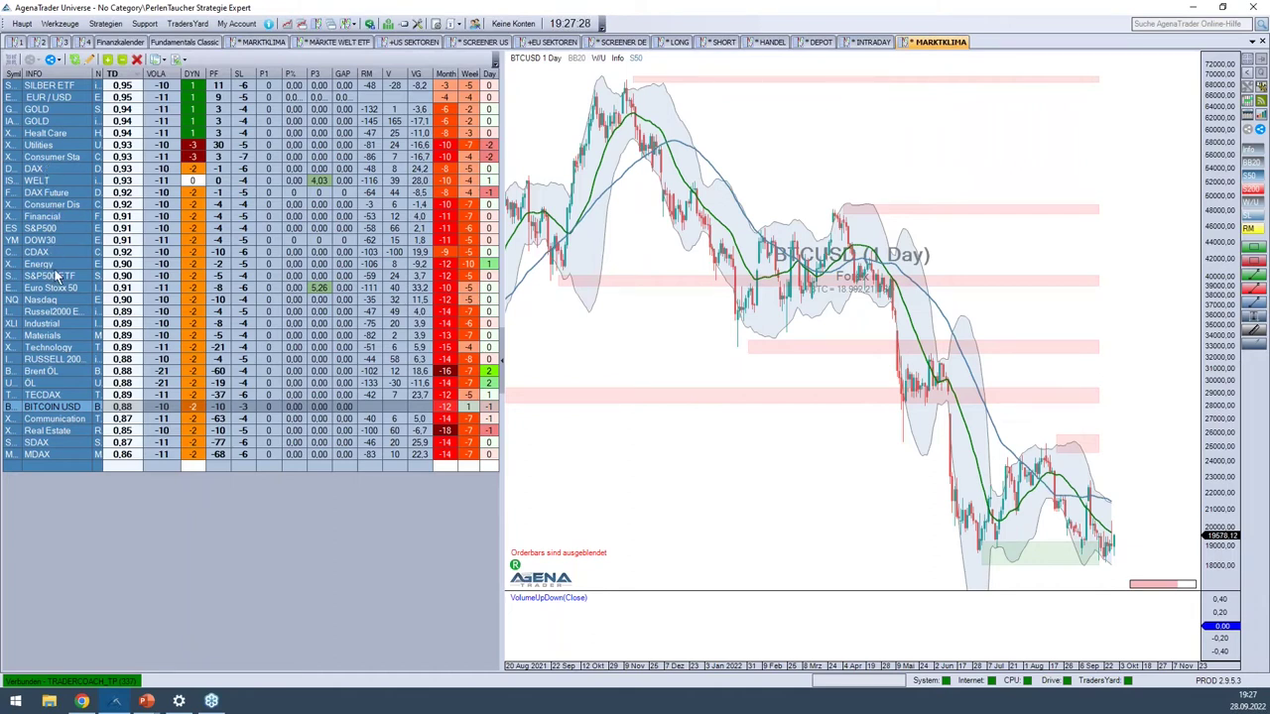
pyautogui.click(49, 136)
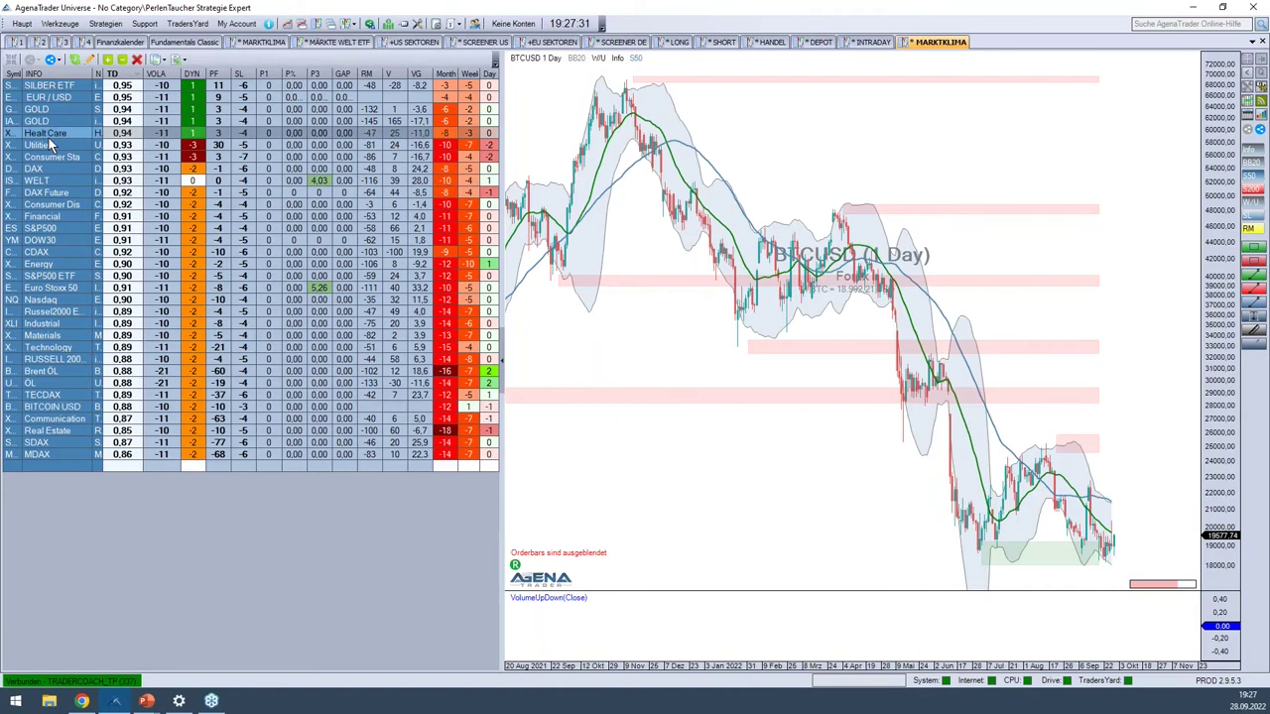
# - Examine the XLV daily chart's latest candles up close around the red price zone, reset the price scale, and view the wider history
pyautogui.scroll(6, 952, 287)
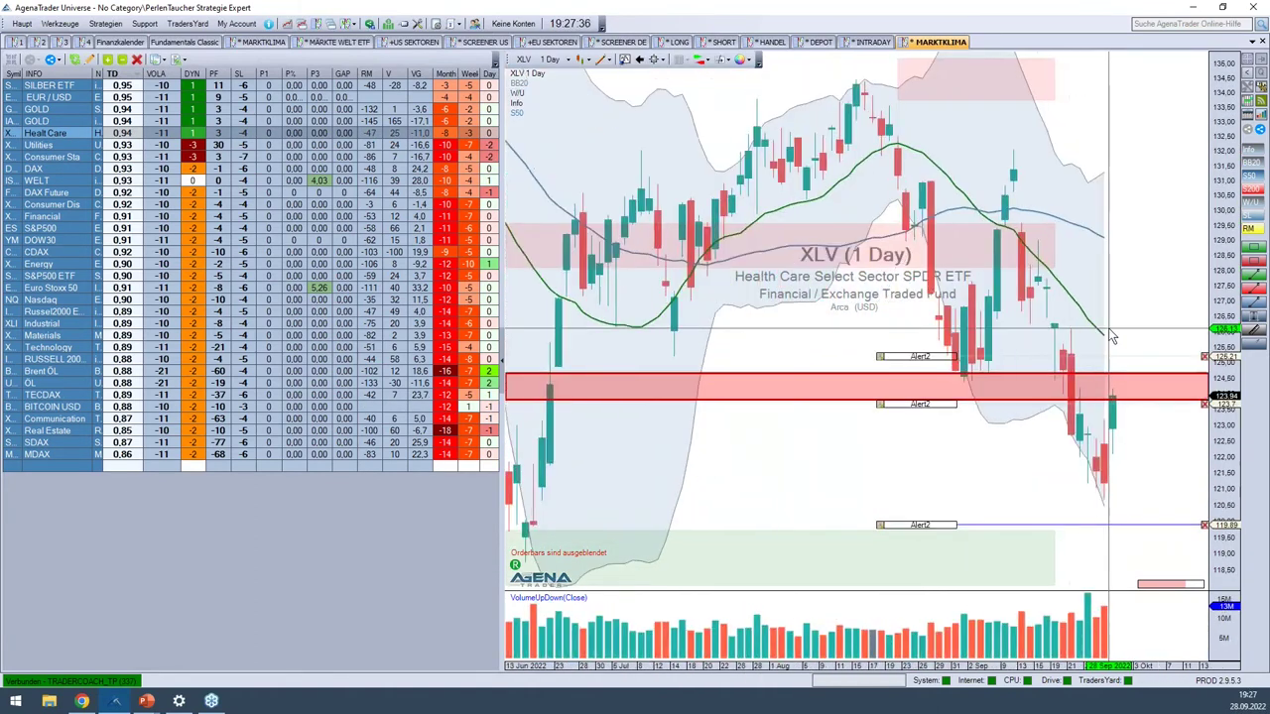
pyautogui.scroll(2, 1111, 337)
pyautogui.moveTo(1233, 347); pyautogui.dragTo(1075, 261)
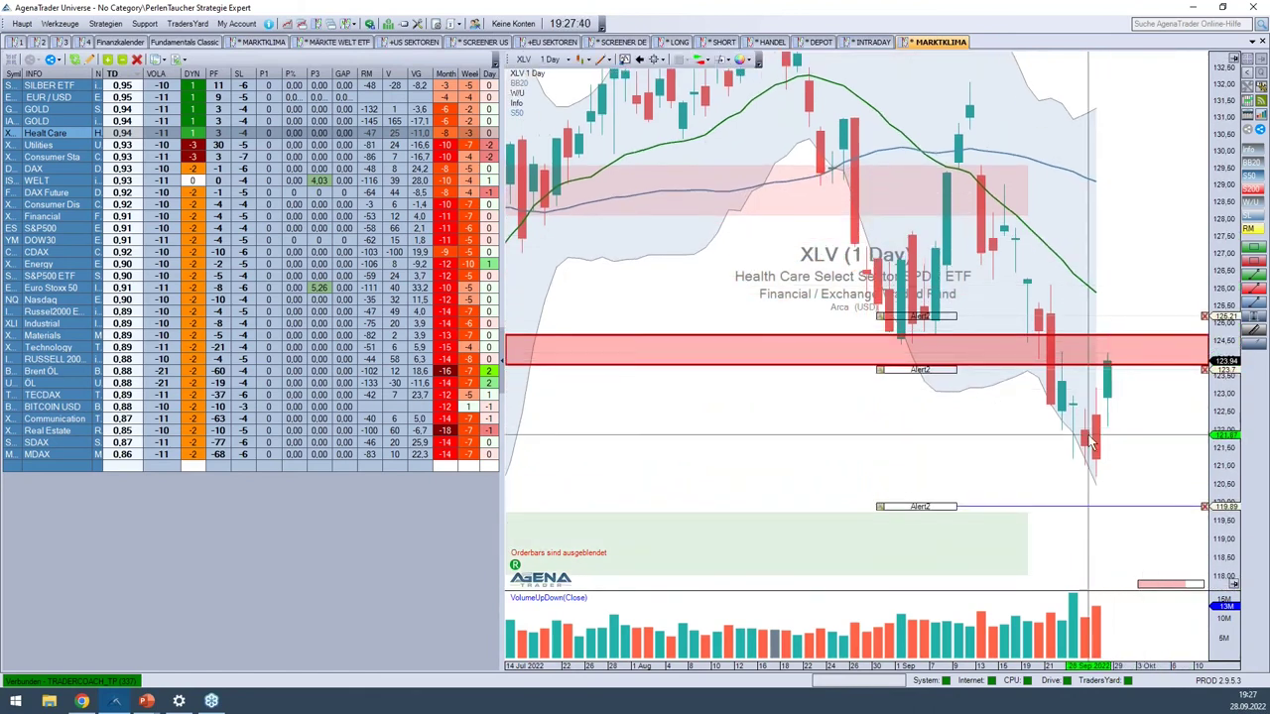
pyautogui.scroll(-2, 1078, 415)
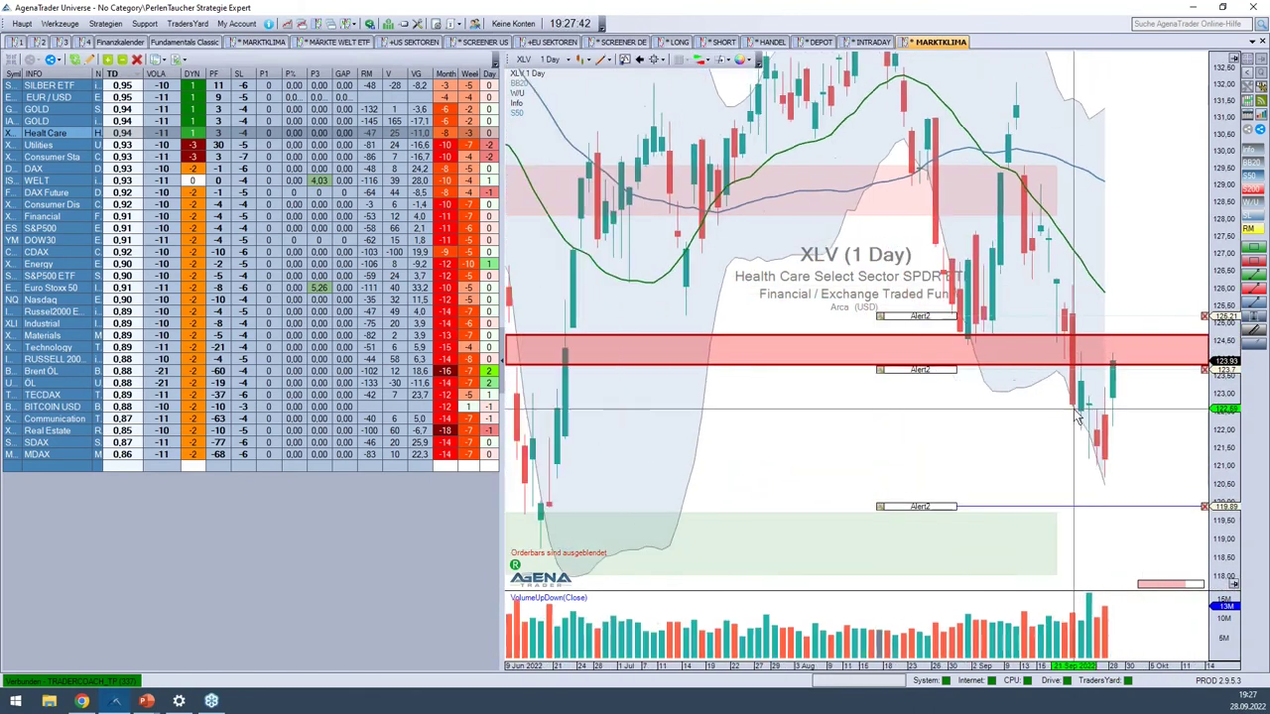
pyautogui.scroll(-1, 1078, 415)
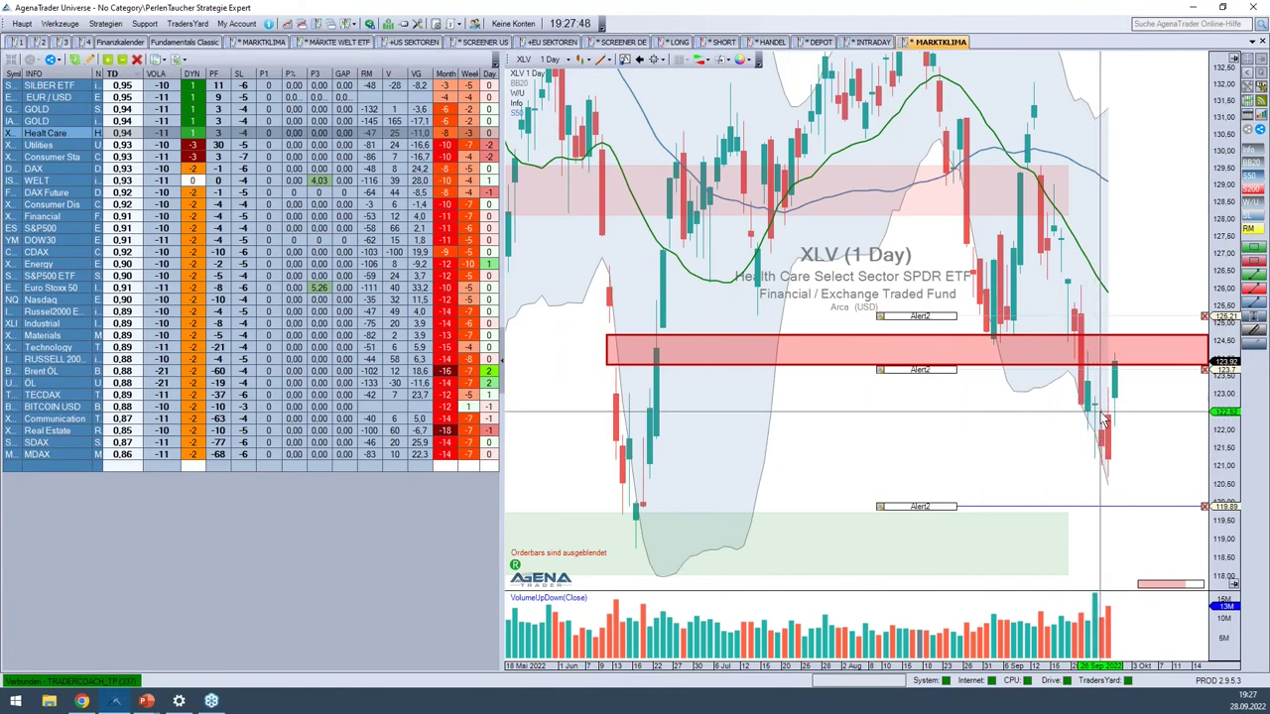
pyautogui.click(1240, 74)
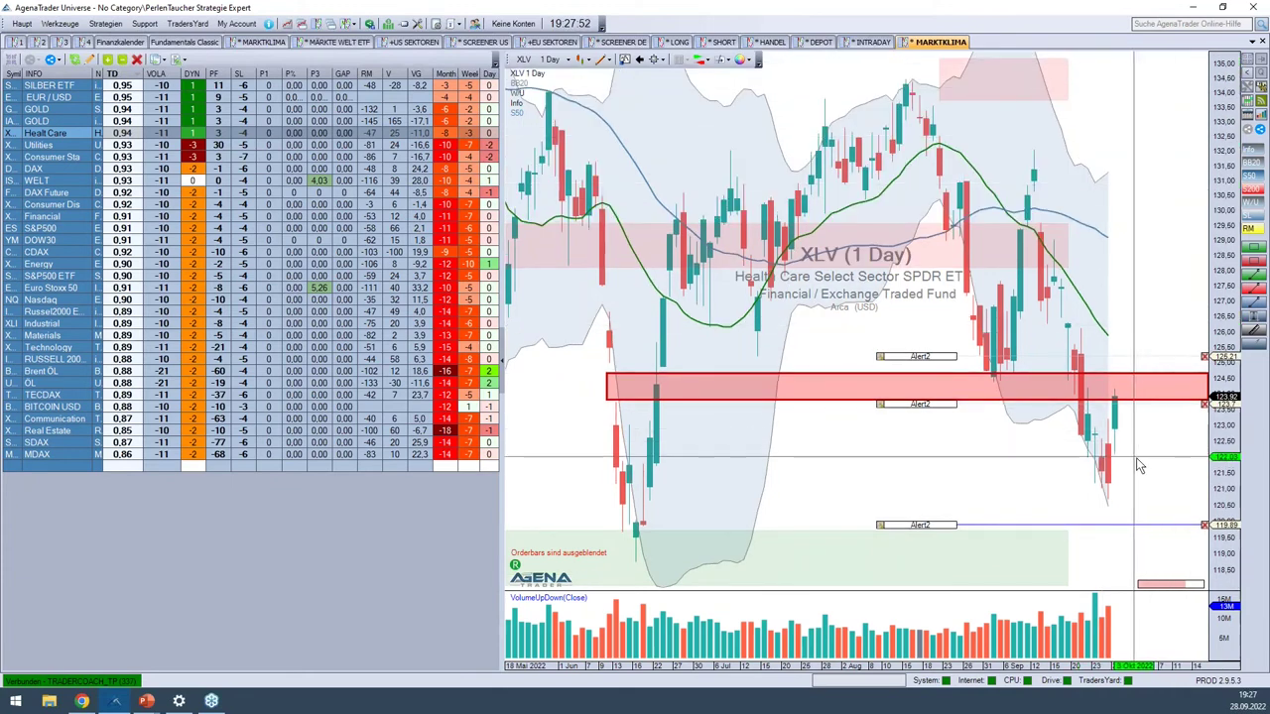
pyautogui.scroll(-2, 1146, 480)
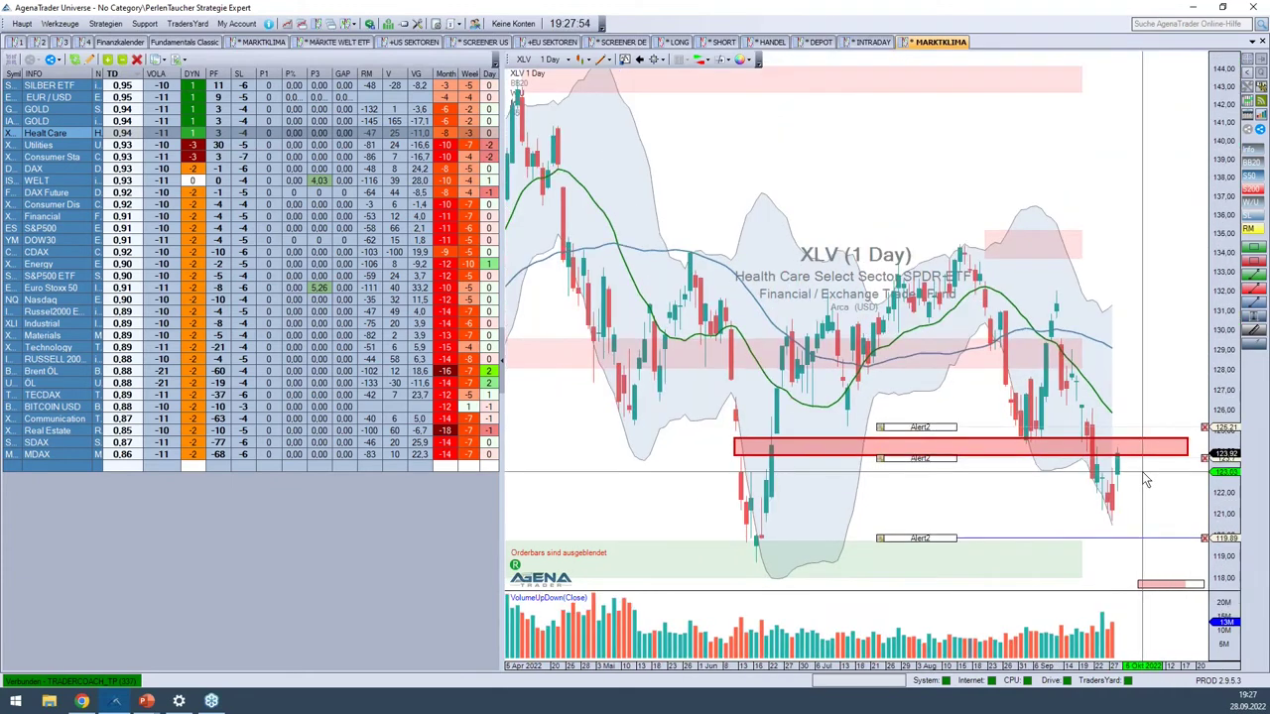